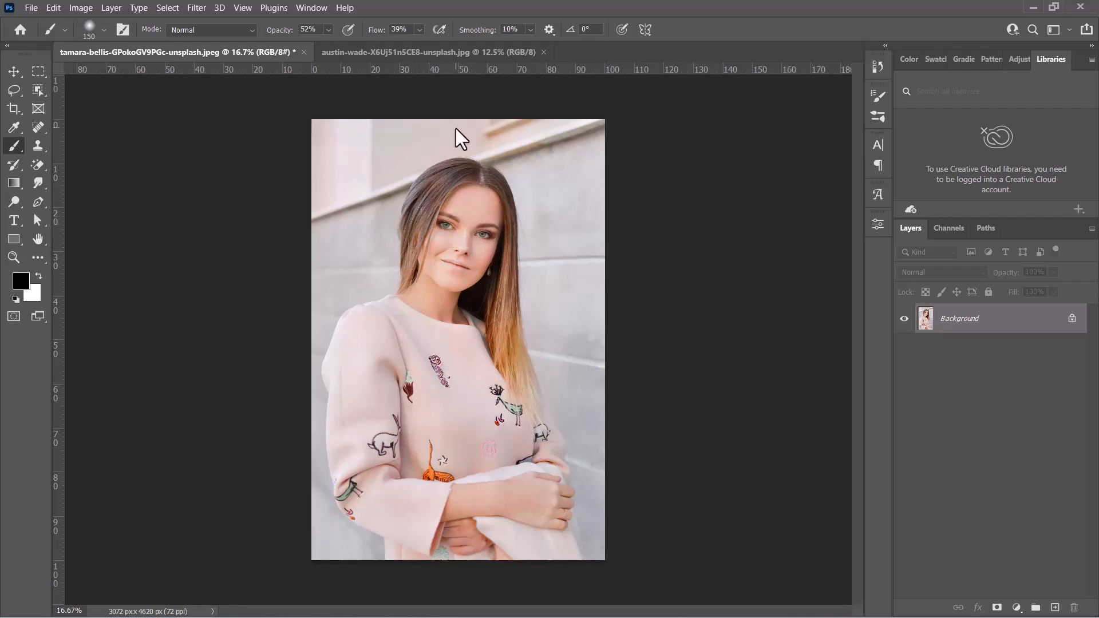
{"action": "left_click", "coordinate": [445, 54]}
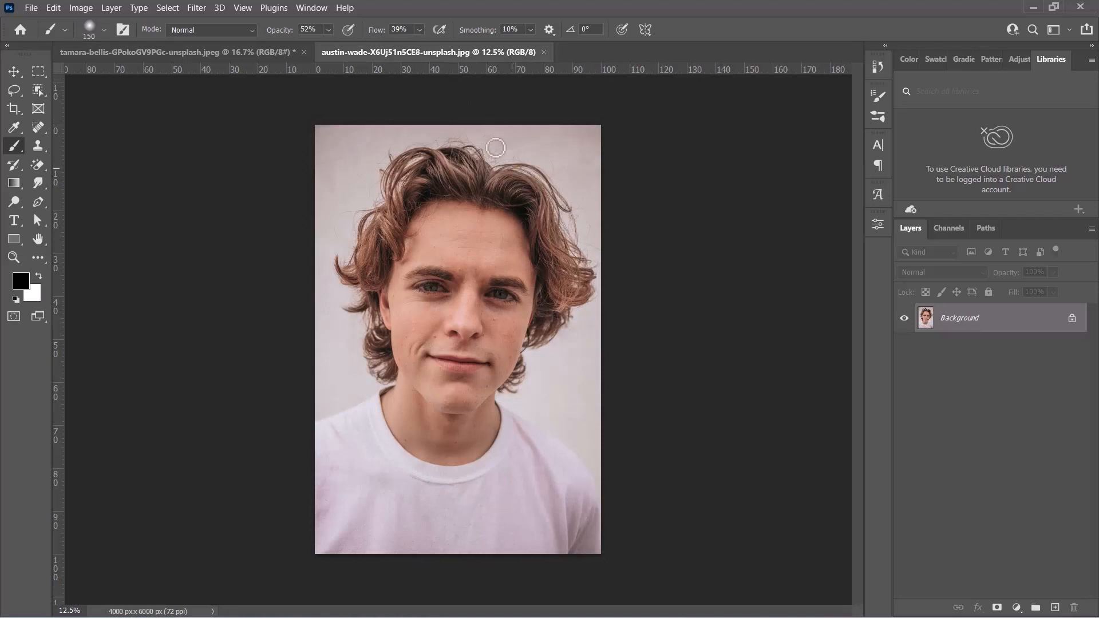
{"action": "left_click", "coordinate": [213, 52]}
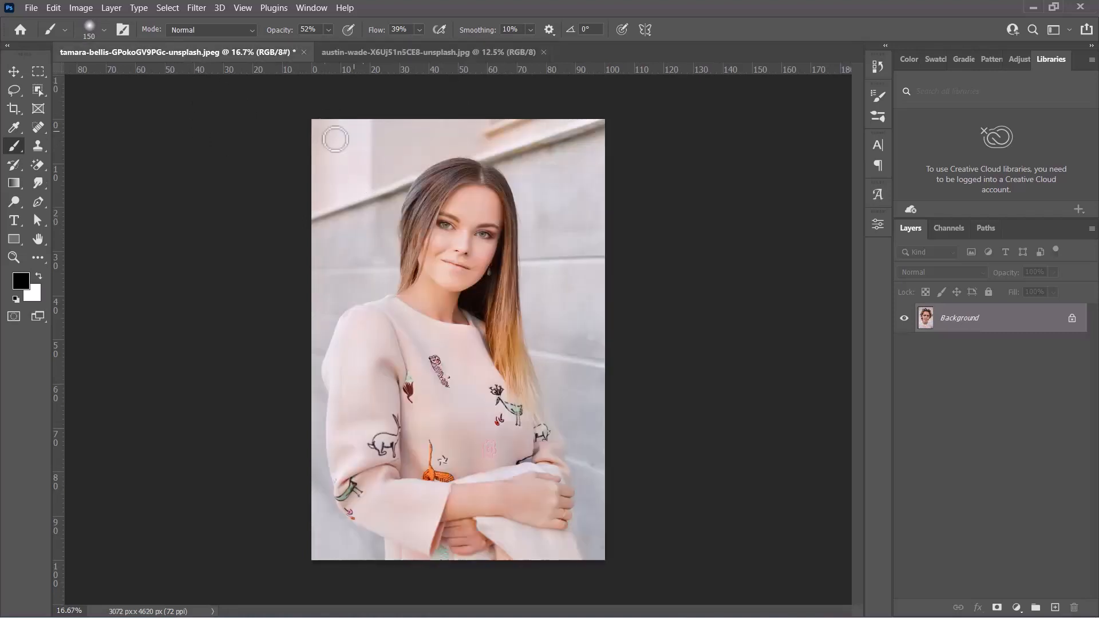
{"action": "left_click", "coordinate": [391, 52]}
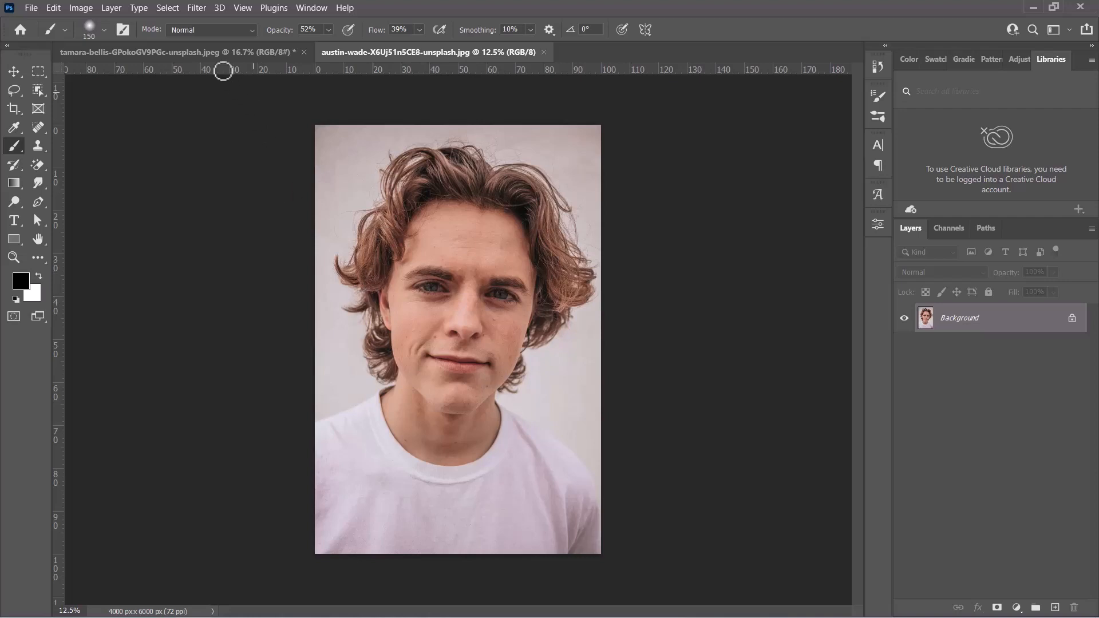
{"action": "left_click", "coordinate": [219, 55]}
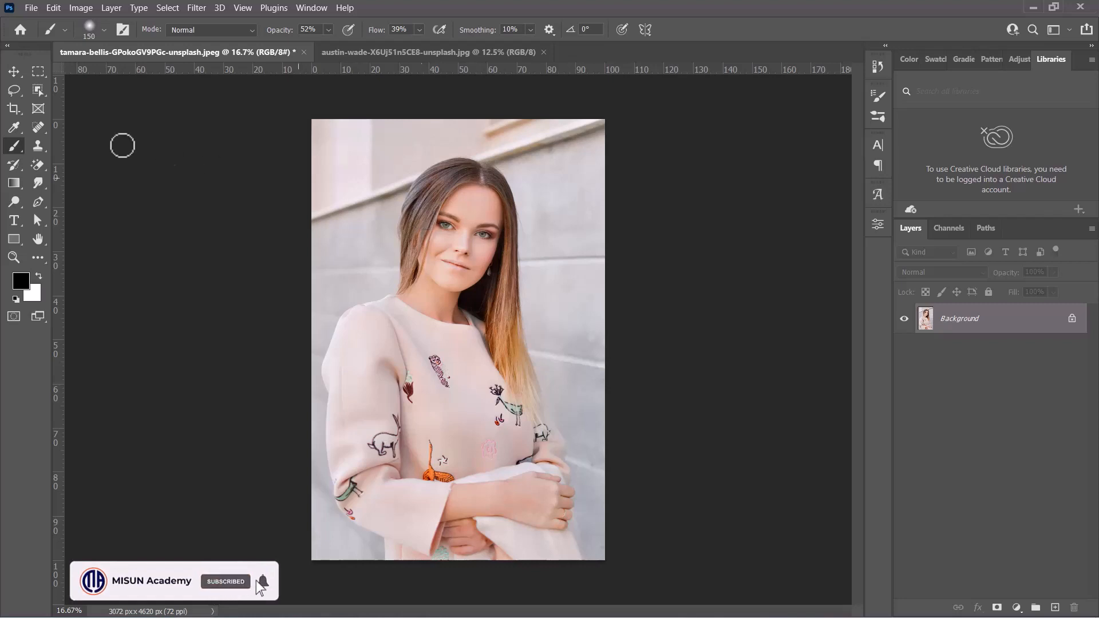
Step: Select the woman with the Object Selection tool and hide her background with a layer mask
{"action": "left_click", "coordinate": [37, 90]}
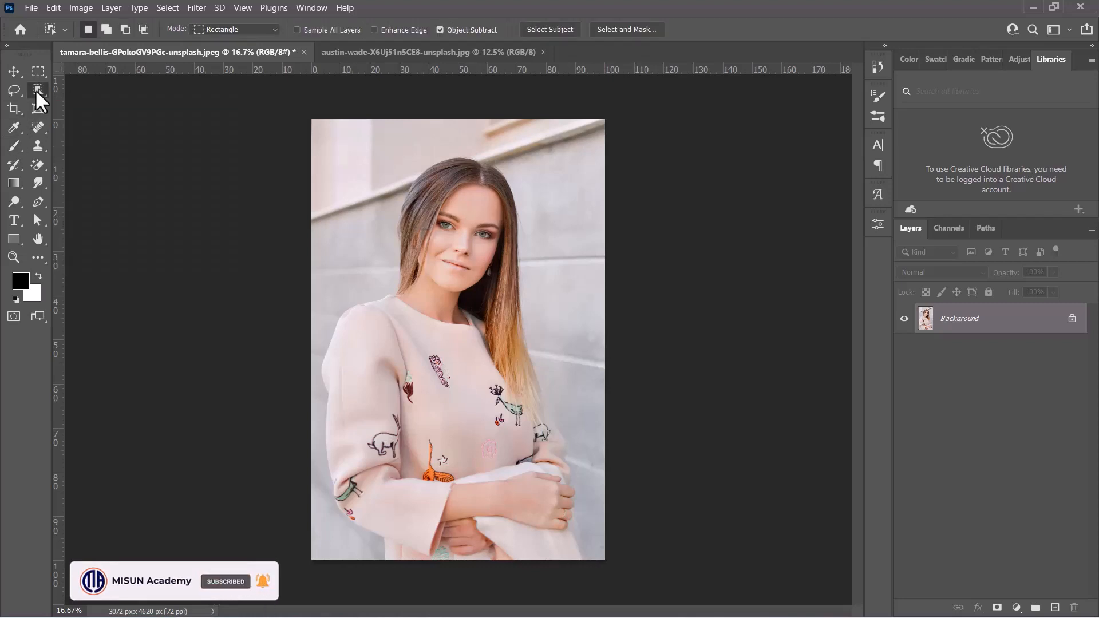
{"action": "left_click_drag", "start_coordinate": [316, 138], "coordinate": [580, 549]}
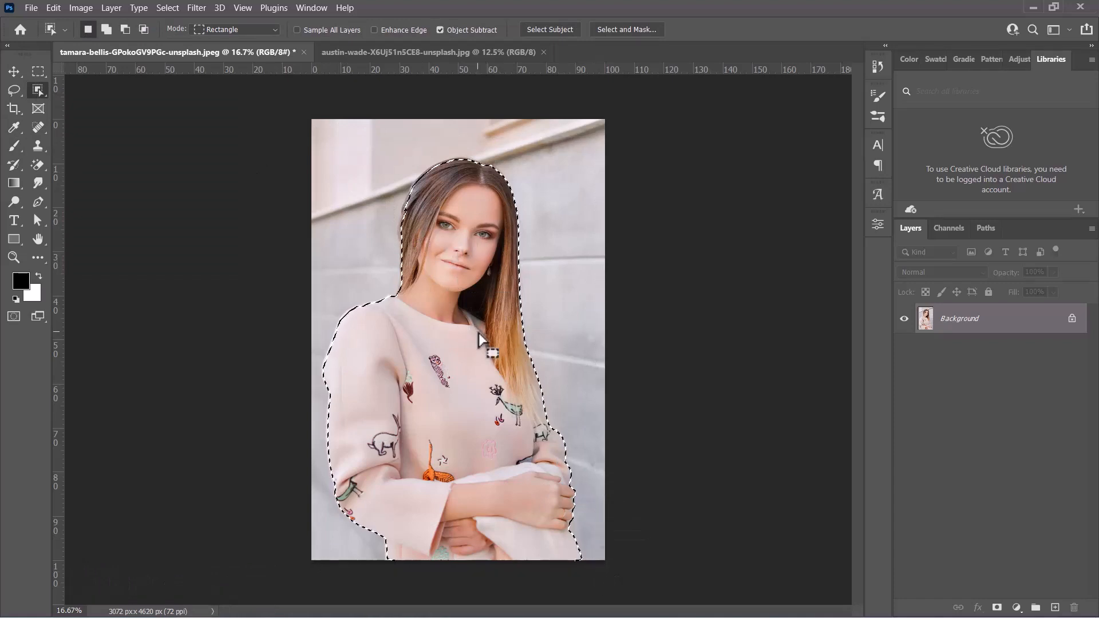
{"action": "left_click", "coordinate": [997, 608]}
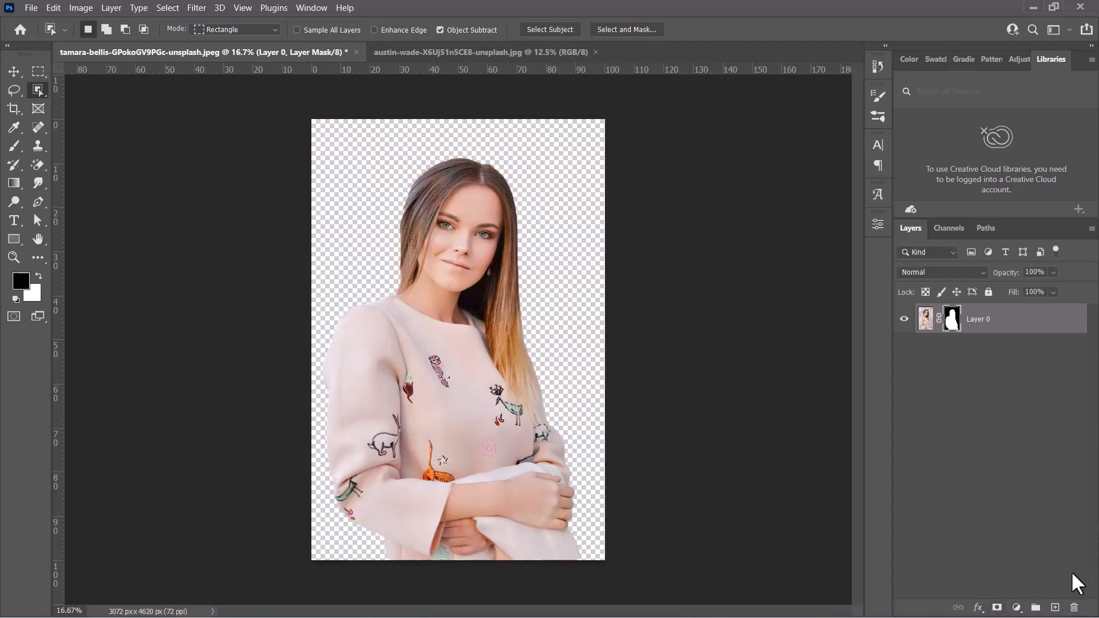
Step: Add a new layer beneath the woman's cut-out and fill it with the white background color
{"action": "left_click", "coordinate": [1055, 608]}
{"action": "left_click_drag", "start_coordinate": [977, 319], "coordinate": [969, 390]}
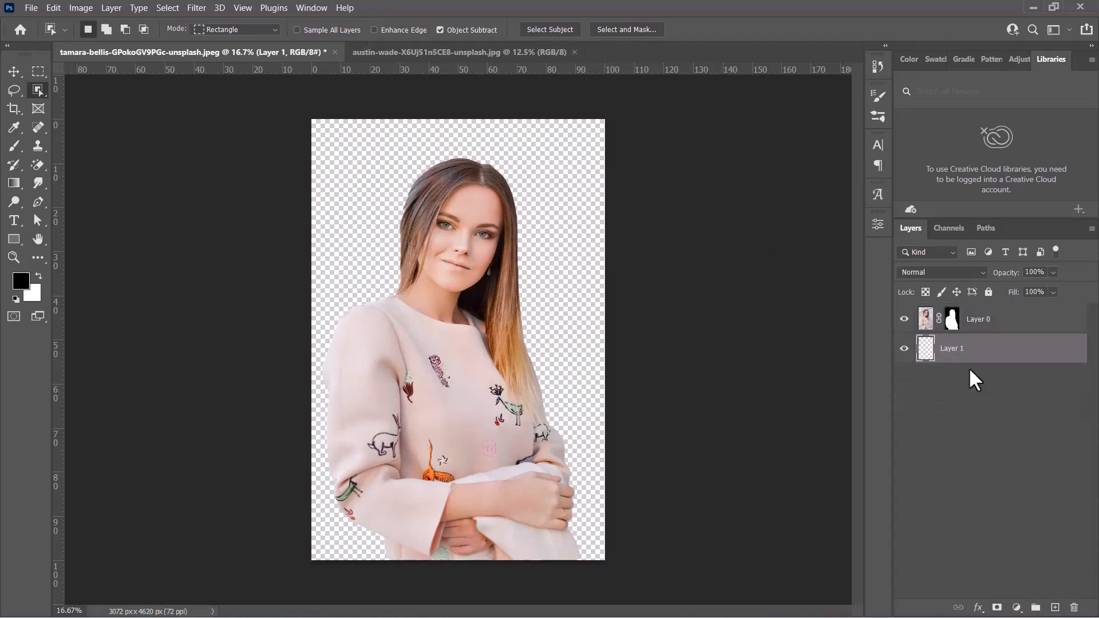
{"action": "key", "text": "ctrl+BackSpace"}
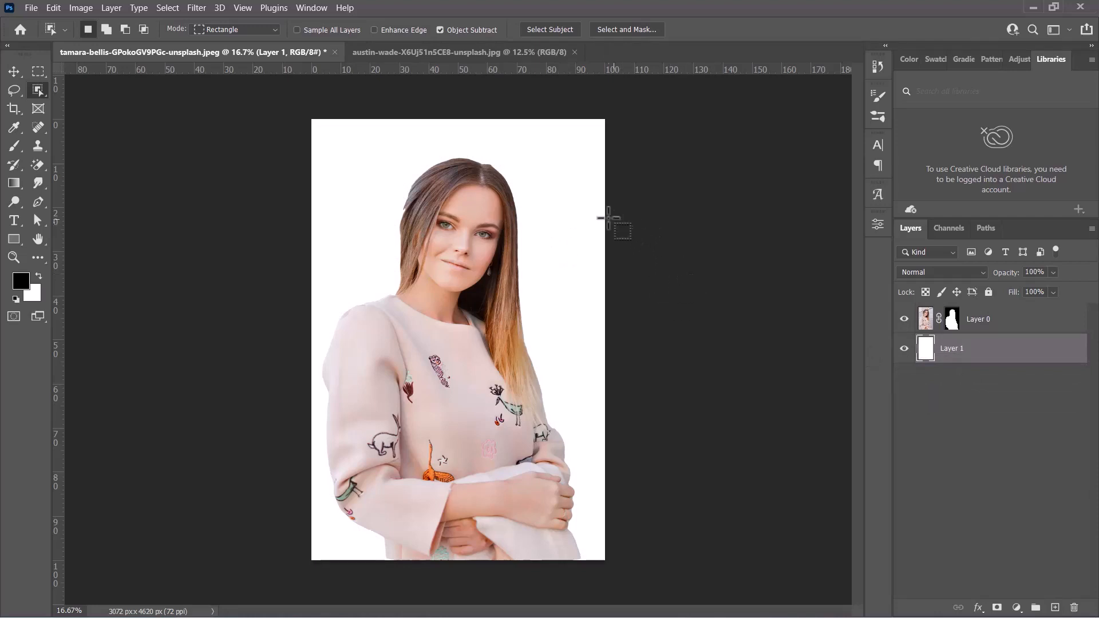
Step: Refine the hair edges on the woman's layer mask with white and black paint, reducing the soft brush to 50 and 45 px
{"action": "key", "text": "ctrl+plus"}
{"action": "key", "text": "ctrl+plus"}
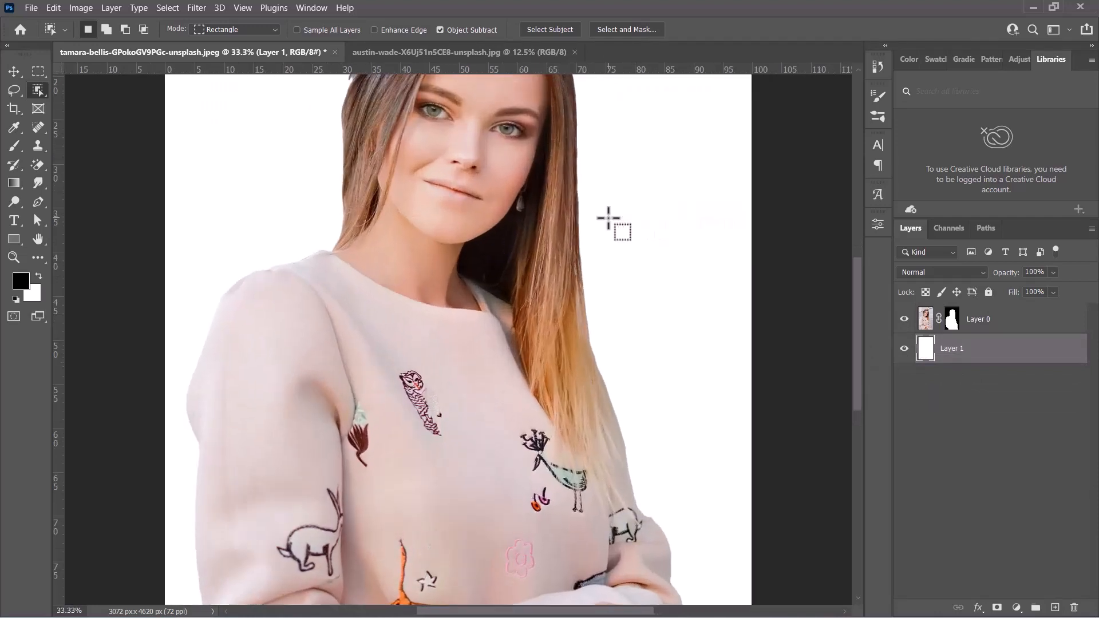
{"action": "left_click_drag", "start_coordinate": [604, 216], "coordinate": [567, 385]}
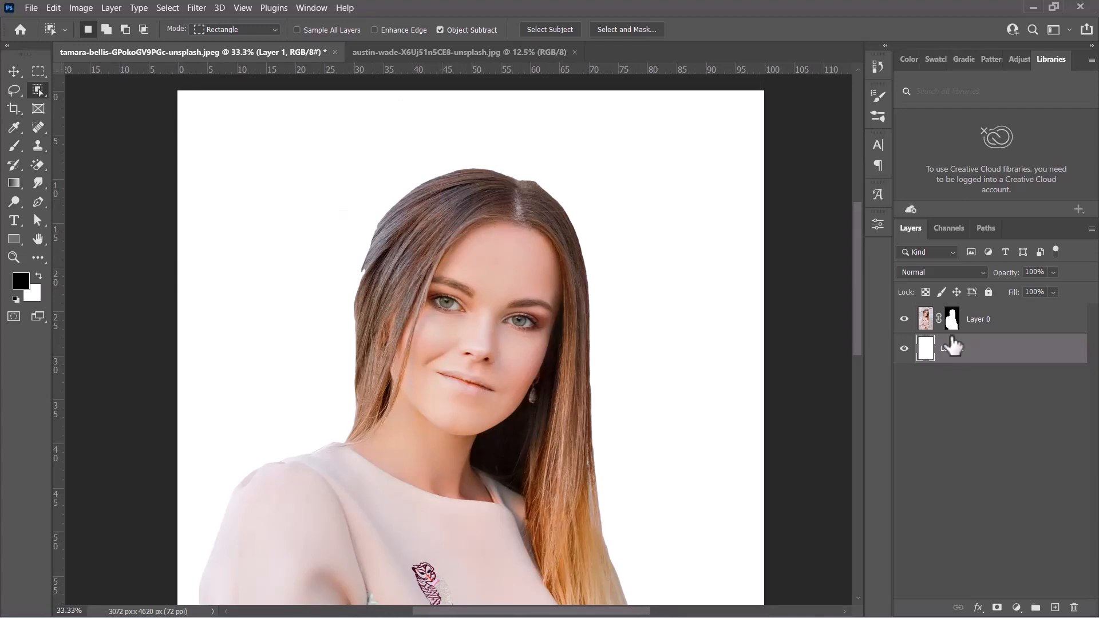
{"action": "left_click", "coordinate": [976, 324]}
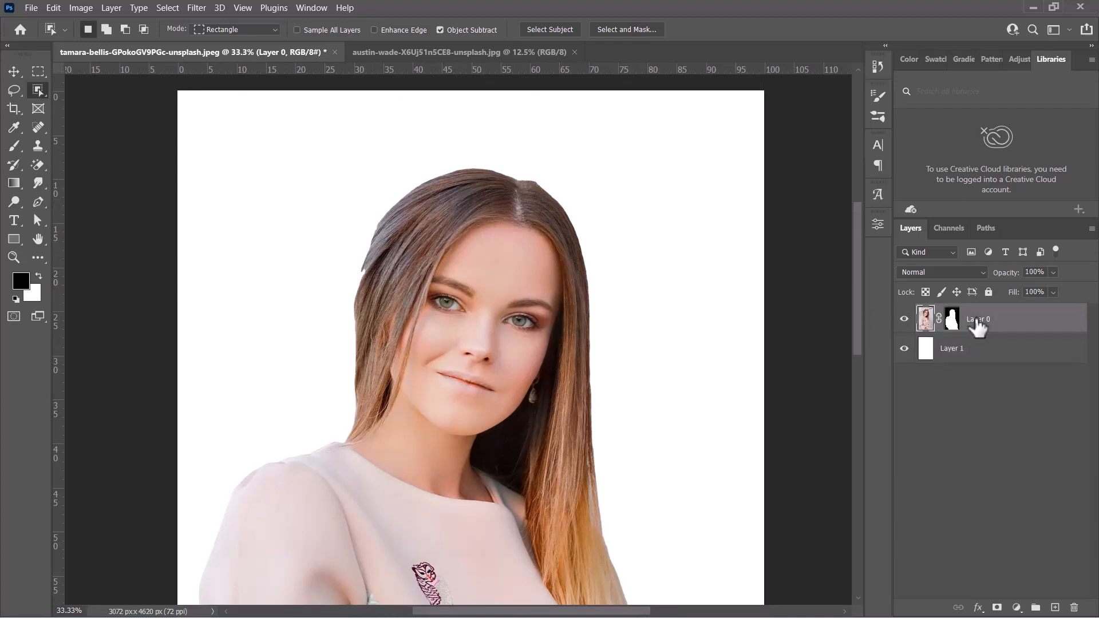
{"action": "left_click", "coordinate": [952, 321]}
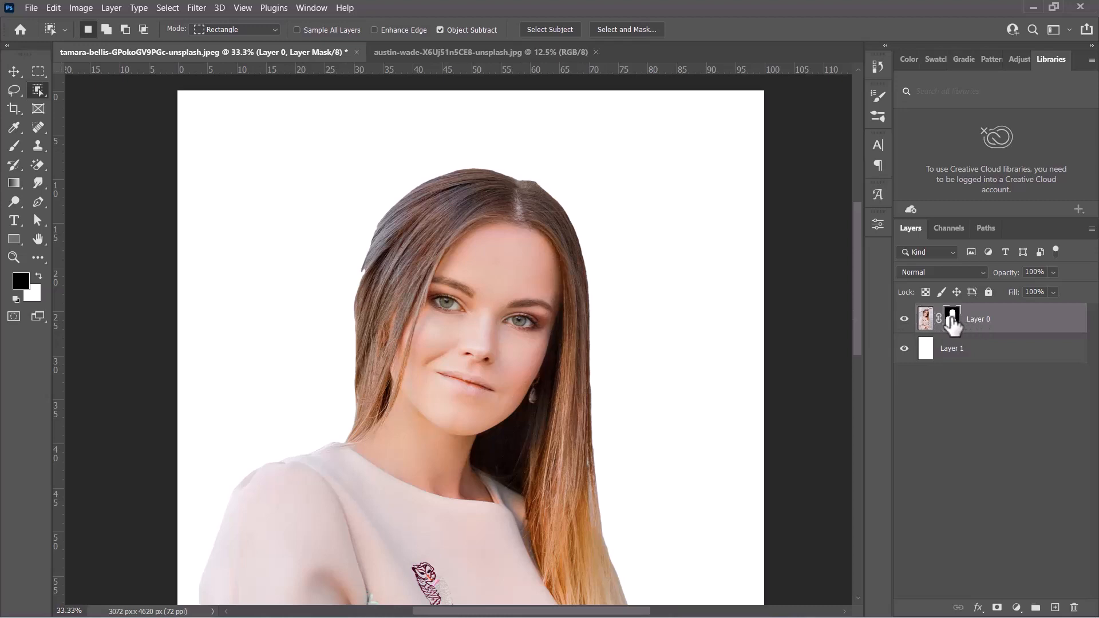
{"action": "key", "text": "v"}
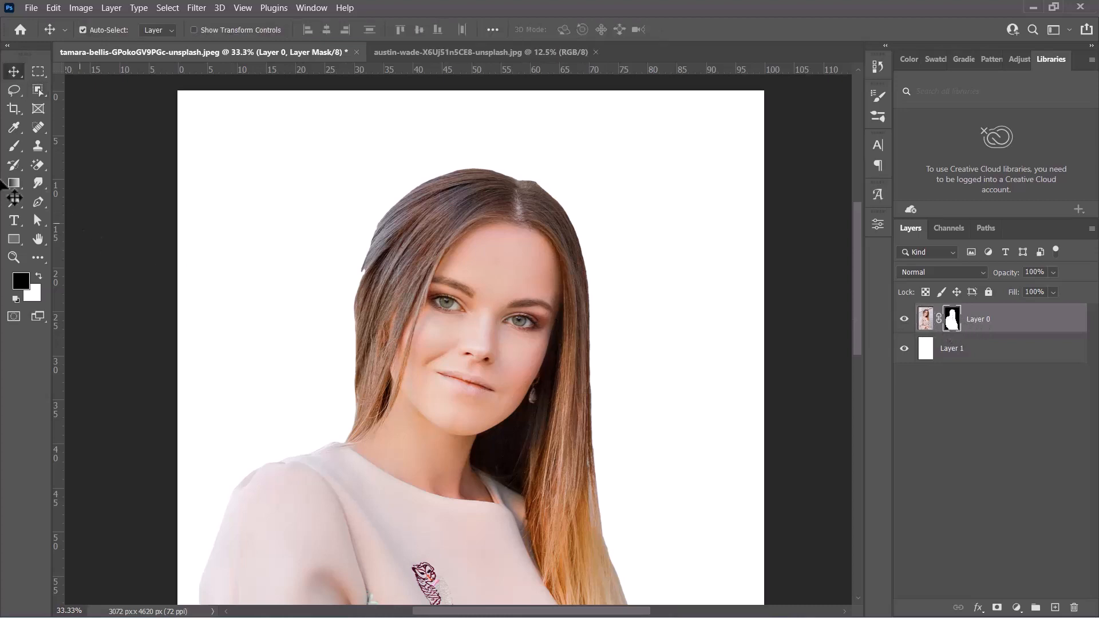
{"action": "left_click", "coordinate": [14, 147]}
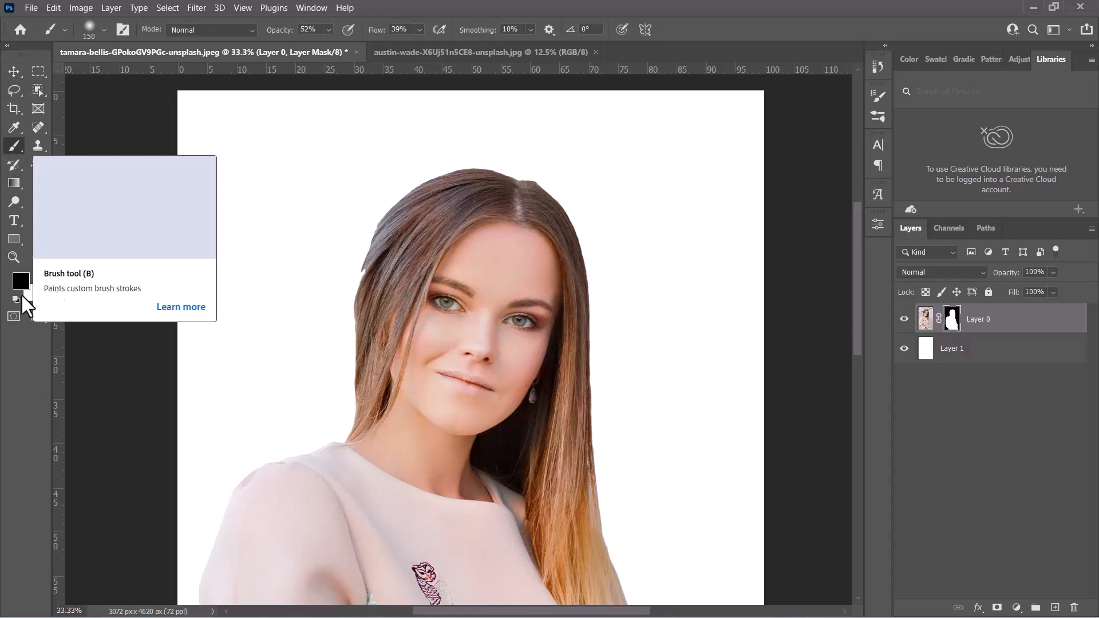
{"action": "left_click", "coordinate": [38, 275]}
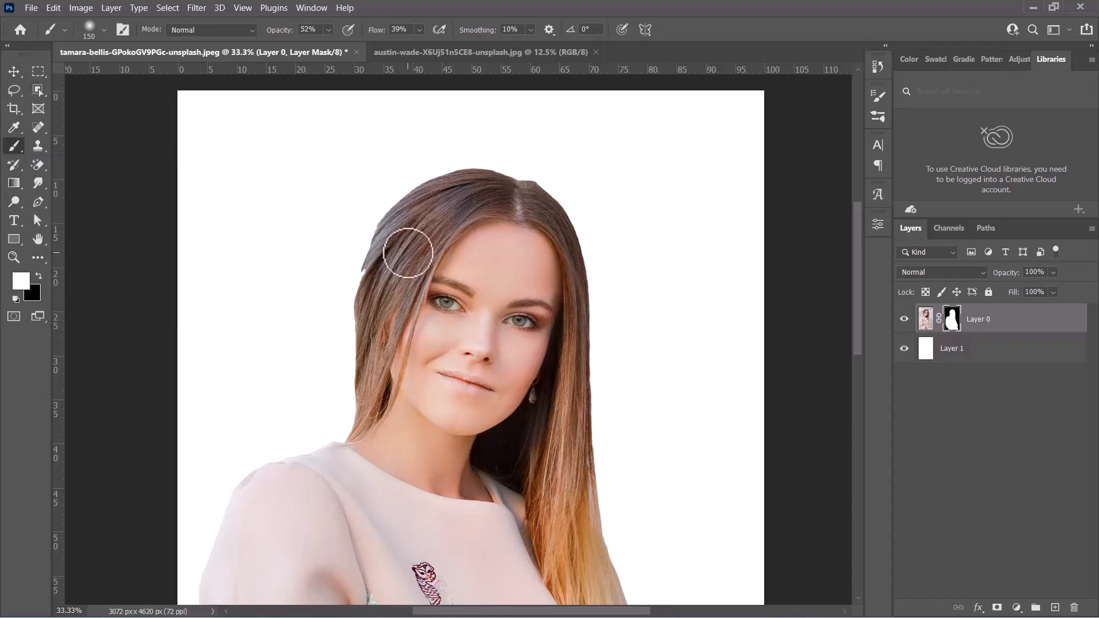
{"action": "key", "text": "bracketleft"}
{"action": "key", "text": "bracketleft"}
{"action": "key", "text": "bracketleft"}
{"action": "key", "text": "bracketleft"}
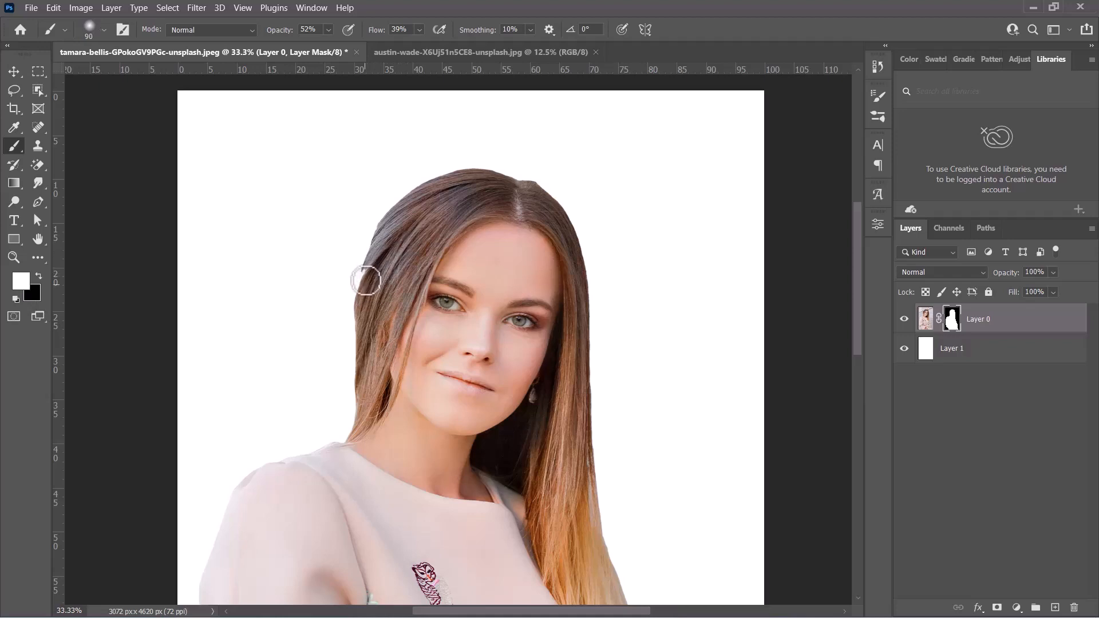
{"action": "key", "text": "bracketleft"}
{"action": "key", "text": "bracketleft"}
{"action": "key", "text": "bracketleft"}
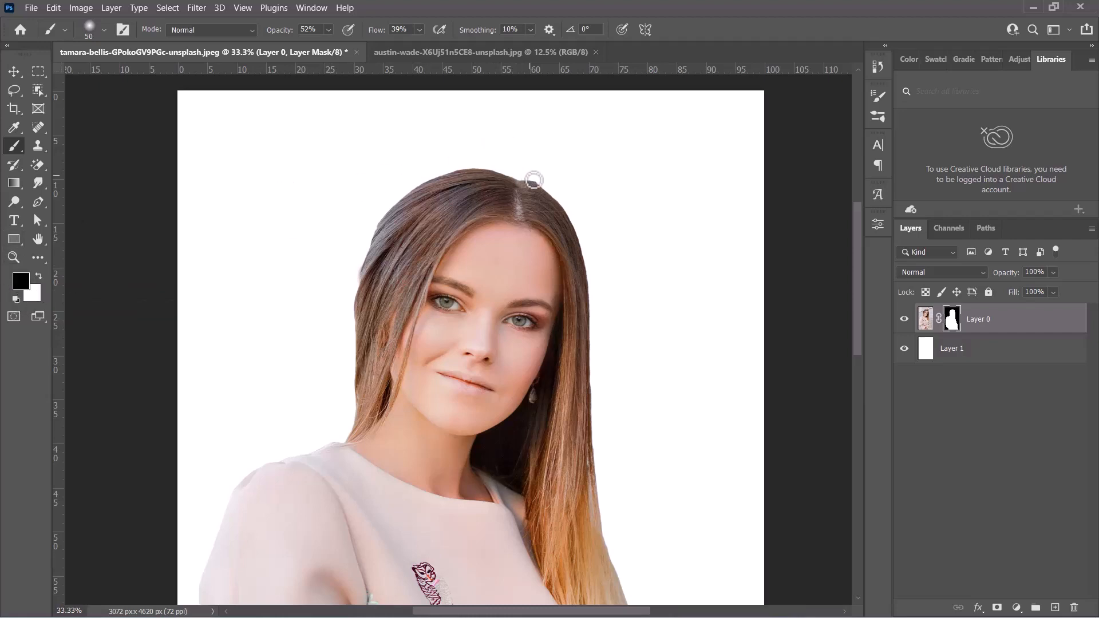
{"action": "key", "text": "bracketleft"}
{"action": "scroll", "coordinate": [612, 174], "scroll_direction": "down", "scroll_amount": 3}
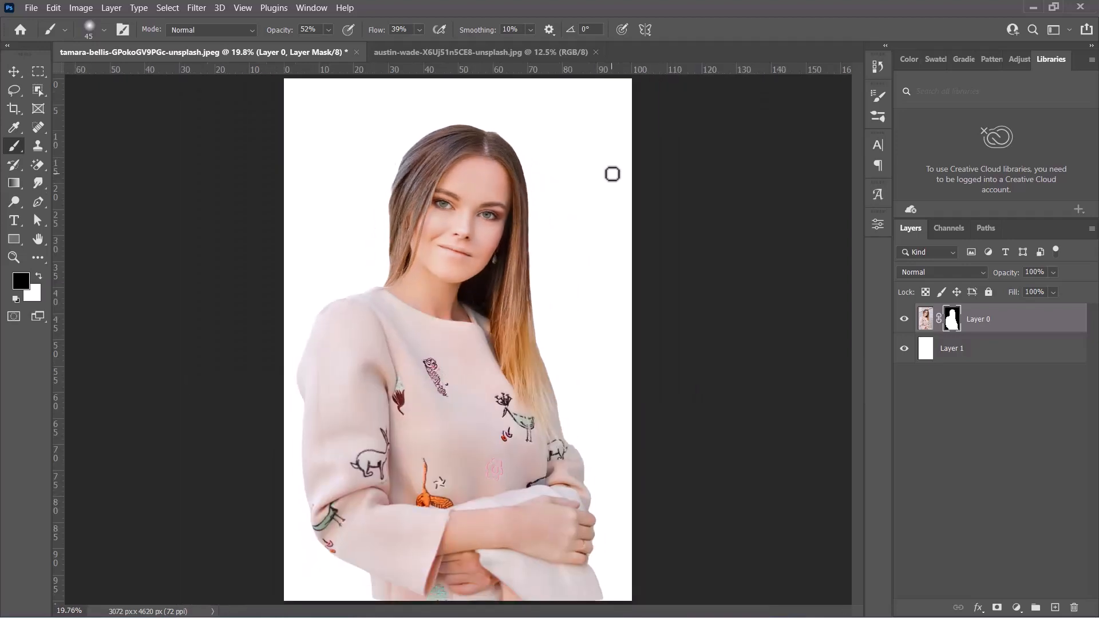
Step: In the man's portrait, select him with the Object Selection tool and hide the background with a layer mask
{"action": "left_click", "coordinate": [406, 48]}
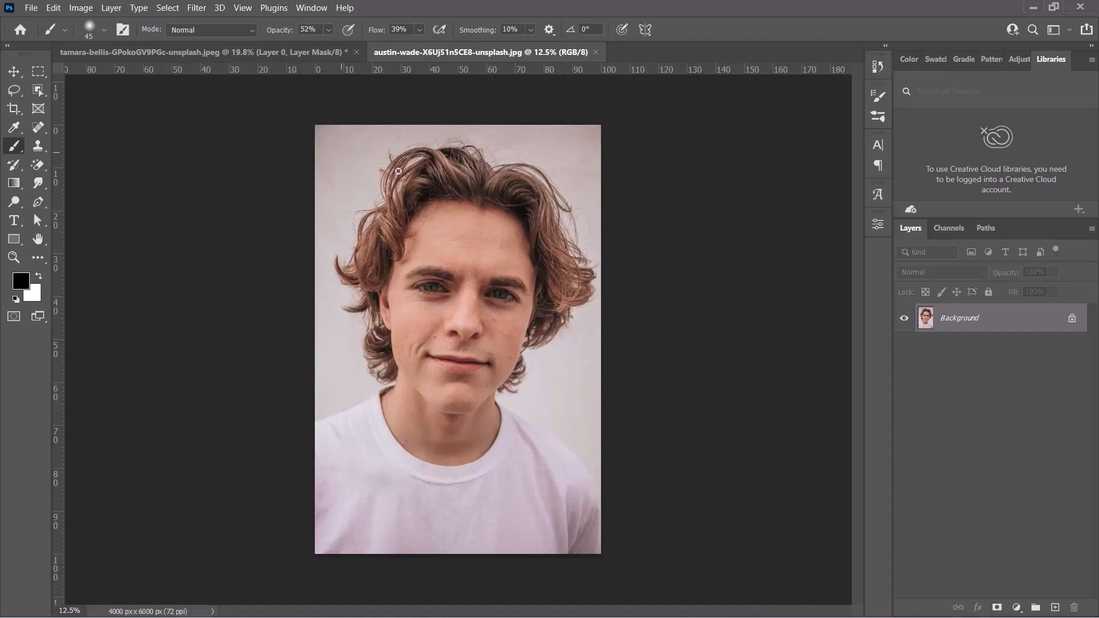
{"action": "left_click", "coordinate": [43, 90]}
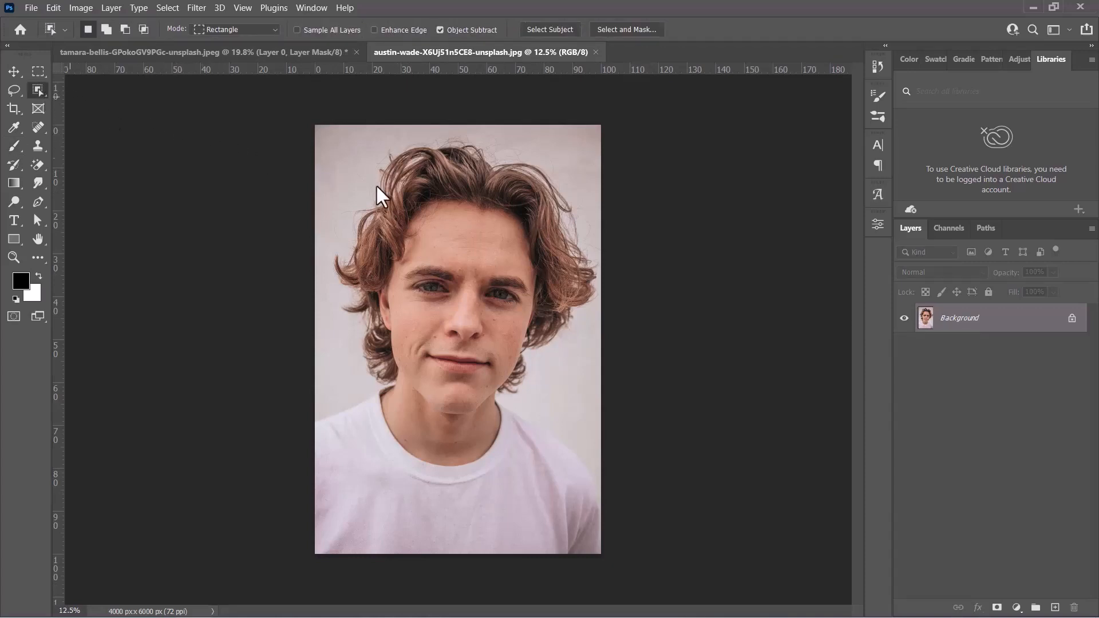
{"action": "mouse_move", "coordinate": [303, 128]}
{"action": "left_mouse_down"}
{"action": "mouse_move", "coordinate": [629, 404]}
{"action": "mouse_move", "coordinate": [614, 594]}
{"action": "left_mouse_up"}
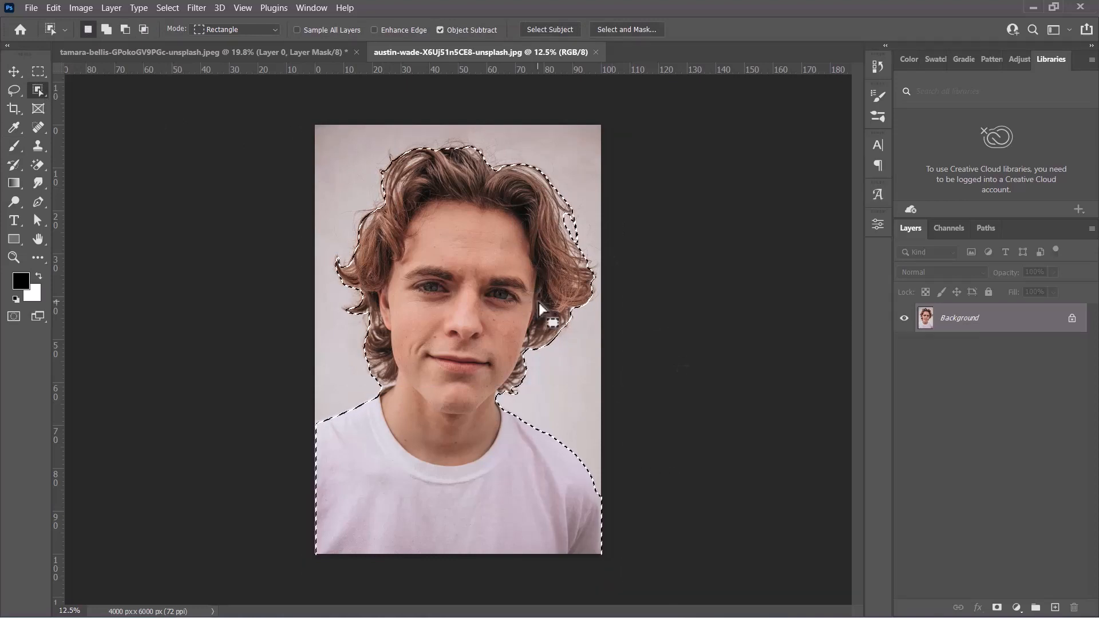
{"action": "left_click", "coordinate": [997, 607]}
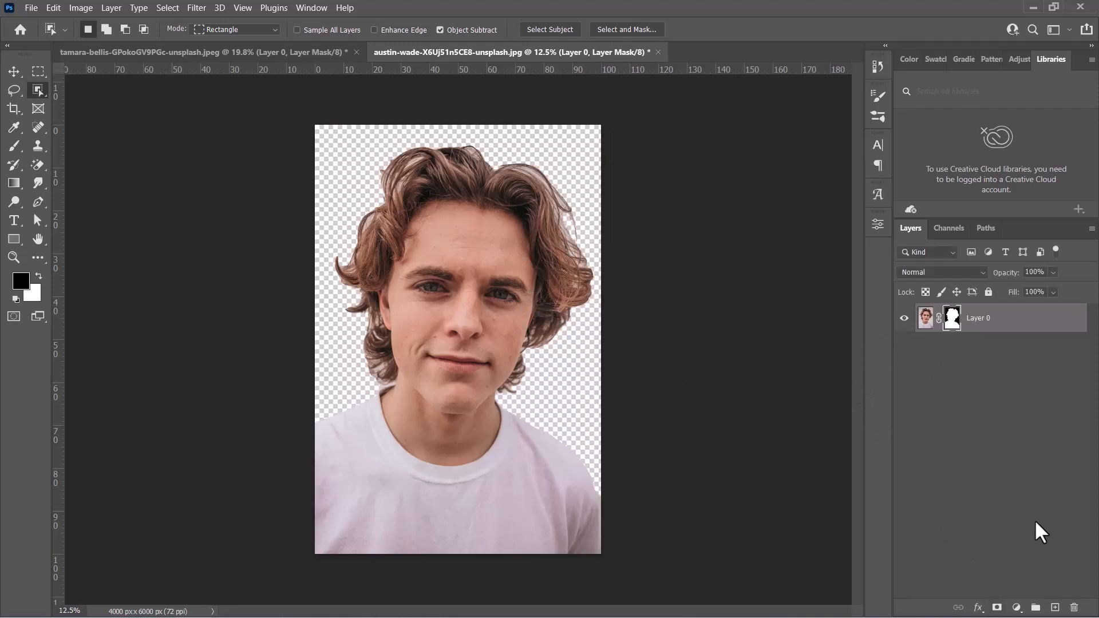
Step: Add a new layer beneath the man's cut-out and fill it with the white background color
{"action": "left_click", "coordinate": [1056, 607]}
{"action": "left_click_drag", "start_coordinate": [994, 321], "coordinate": [997, 395]}
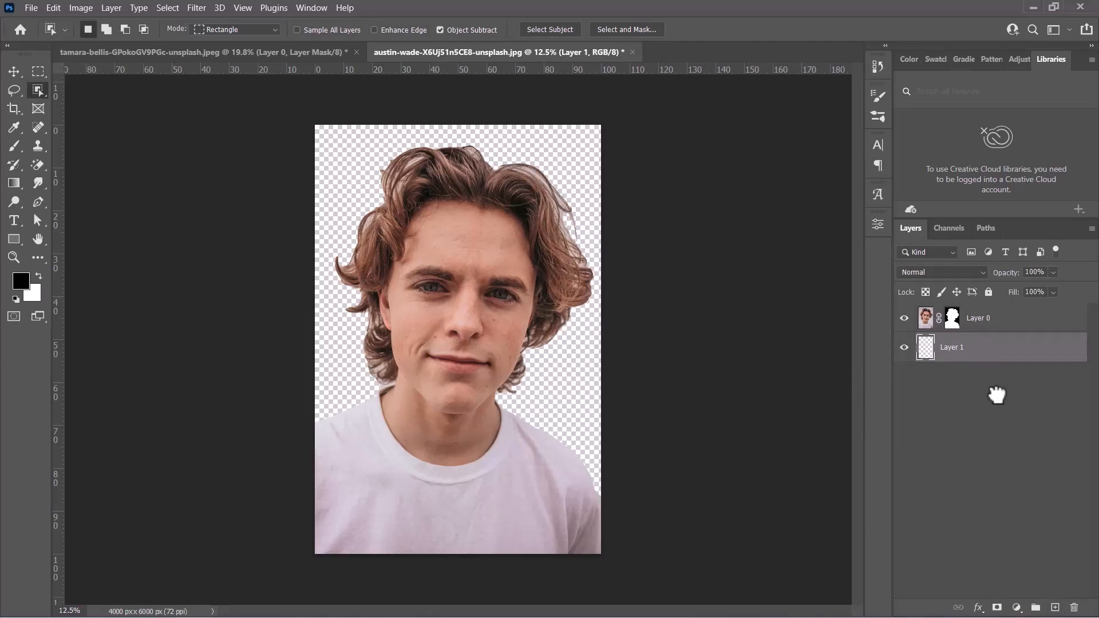
{"action": "key", "text": "ctrl+BackSpace"}
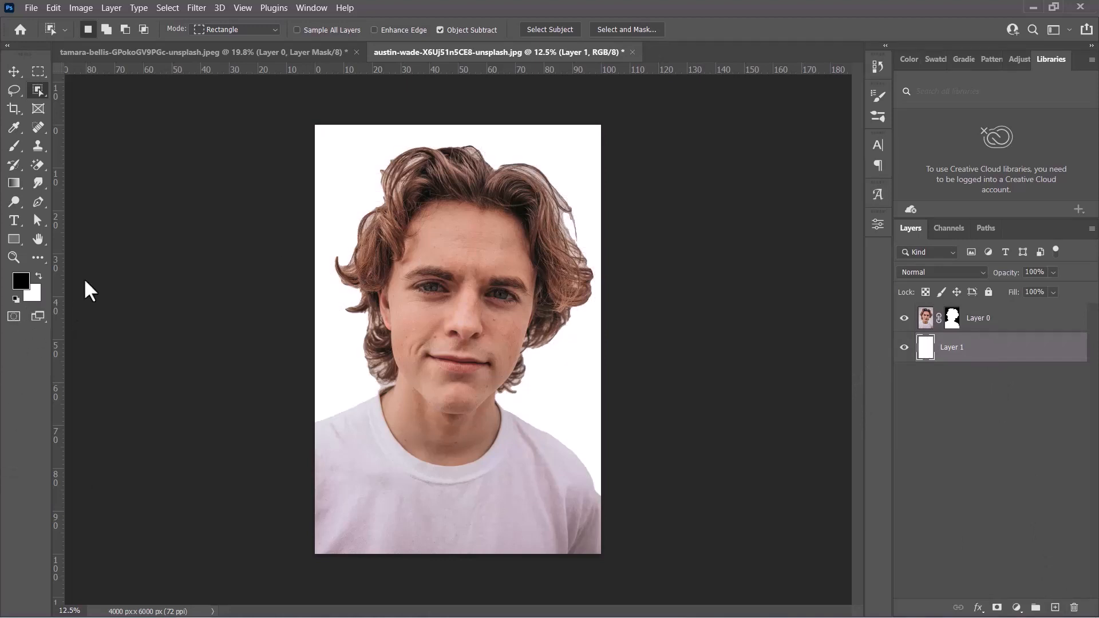
Step: Try to remove the loose hair strand beside the man's head by painting black on his layer mask with a 125 px brush
{"action": "key", "text": "ctrl+plus"}
{"action": "key", "text": "ctrl+plus"}
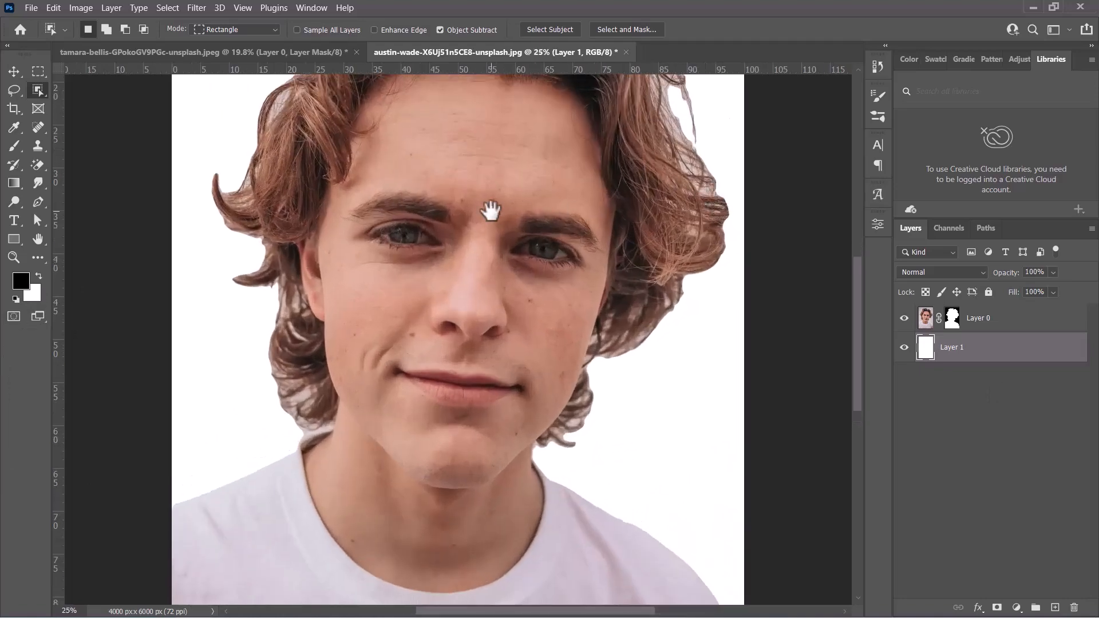
{"action": "left_click_drag", "start_coordinate": [491, 211], "coordinate": [472, 413]}
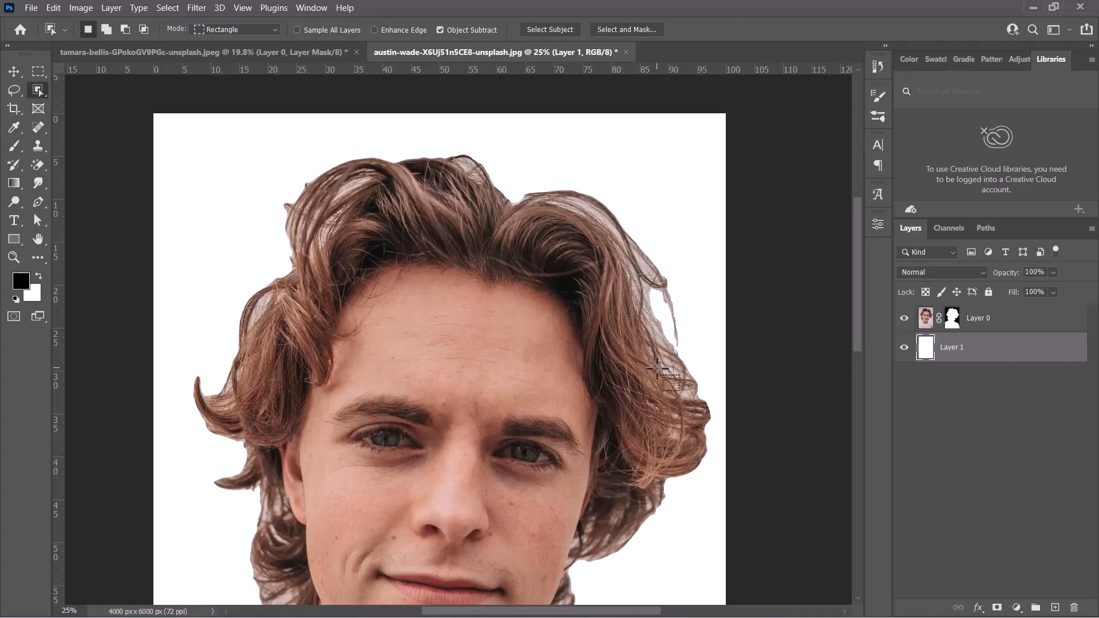
{"action": "scroll", "coordinate": [658, 366], "scroll_direction": "down", "scroll_amount": 1}
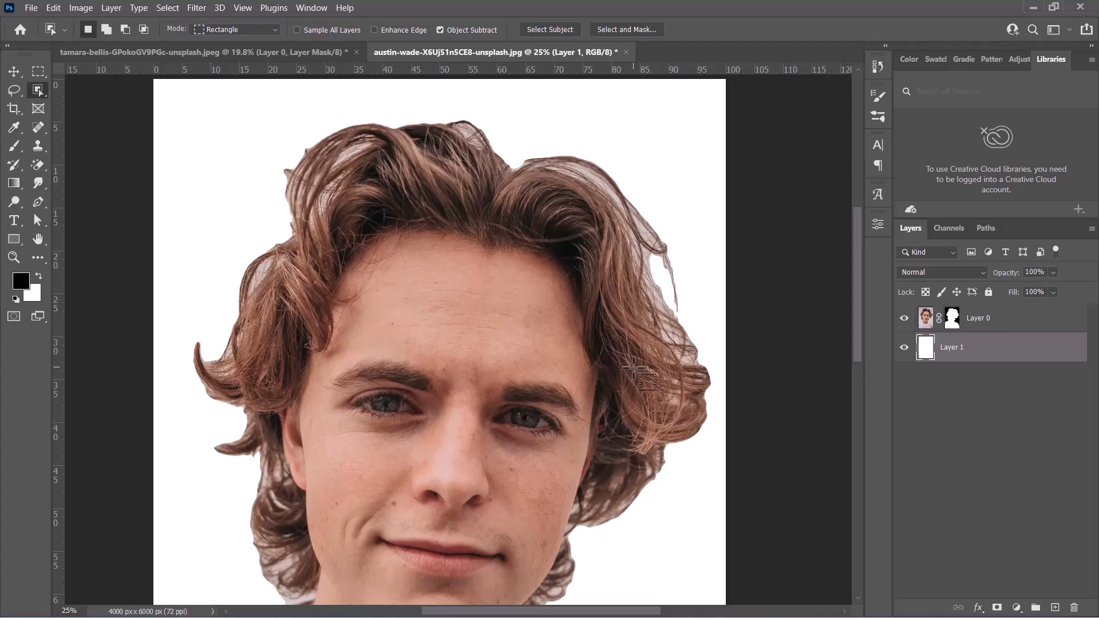
{"action": "left_click", "coordinate": [952, 317]}
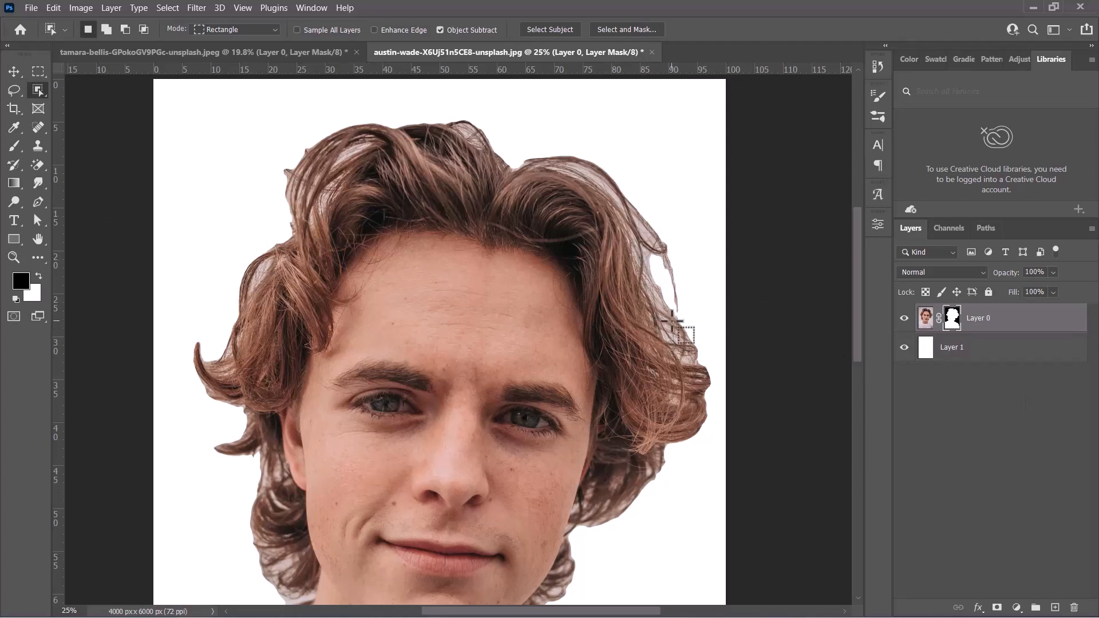
{"action": "left_click", "coordinate": [16, 139]}
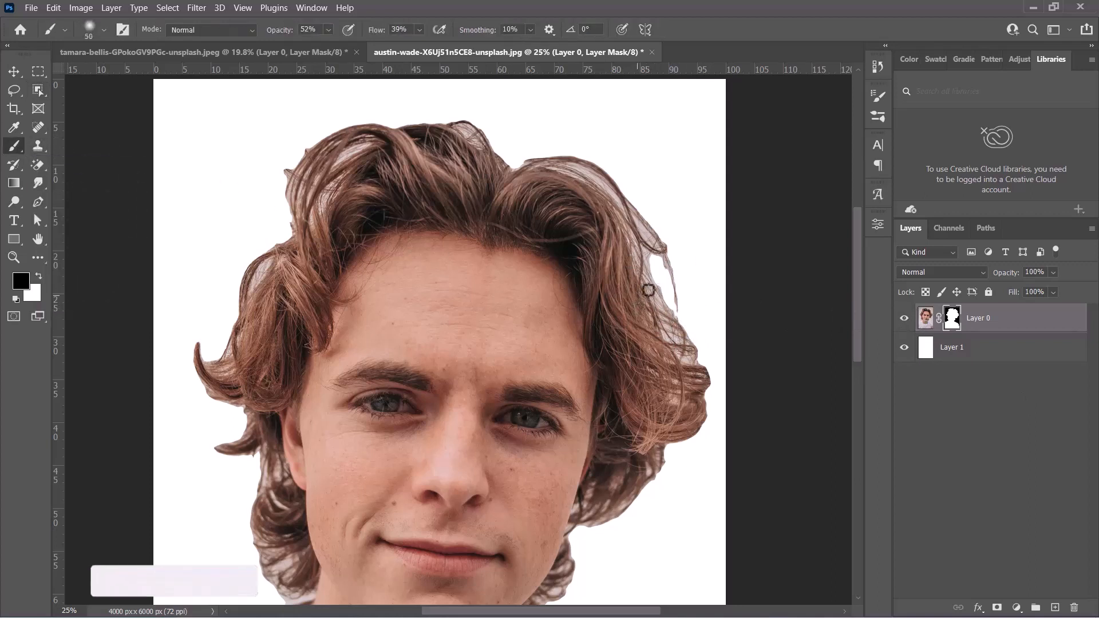
{"action": "key", "text": "bracketright"}
{"action": "key", "text": "bracketright"}
{"action": "key", "text": "bracketright"}
{"action": "key", "text": "bracketright"}
{"action": "key", "text": "bracketright"}
{"action": "key", "text": "bracketright"}
{"action": "left_click_drag", "start_coordinate": [646, 264], "coordinate": [682, 330]}
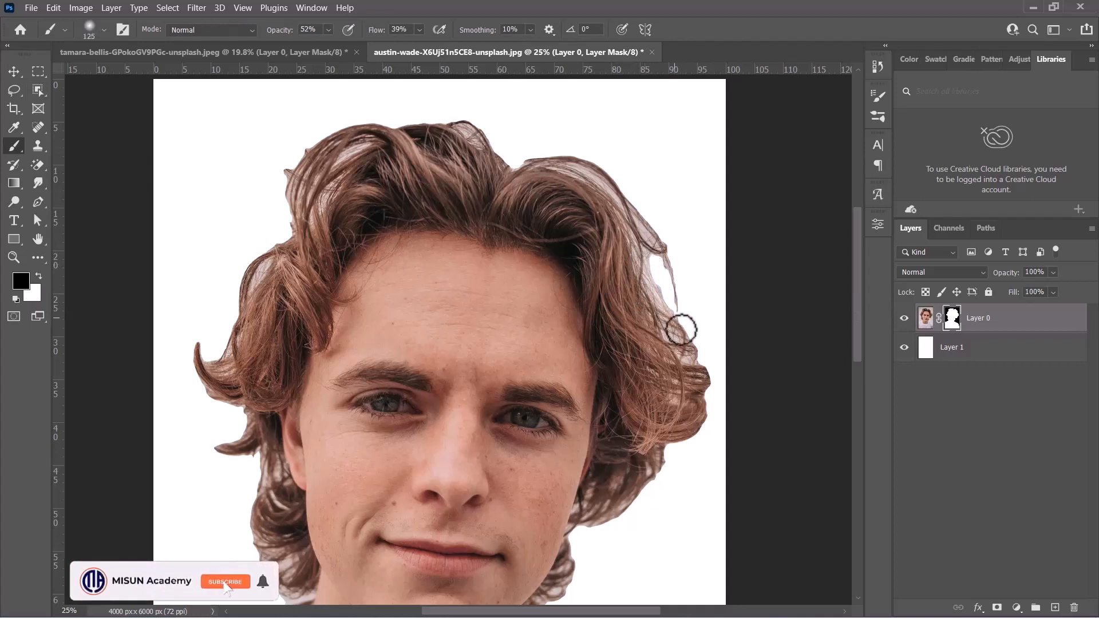
{"action": "mouse_move", "coordinate": [655, 283]}
{"action": "left_mouse_down"}
{"action": "mouse_move", "coordinate": [690, 344]}
{"action": "mouse_move", "coordinate": [660, 285]}
{"action": "mouse_move", "coordinate": [661, 315]}
{"action": "mouse_move", "coordinate": [669, 320]}
{"action": "mouse_move", "coordinate": [656, 281]}
{"action": "mouse_move", "coordinate": [676, 342]}
{"action": "mouse_move", "coordinate": [657, 281]}
{"action": "mouse_move", "coordinate": [682, 293]}
{"action": "left_mouse_up"}
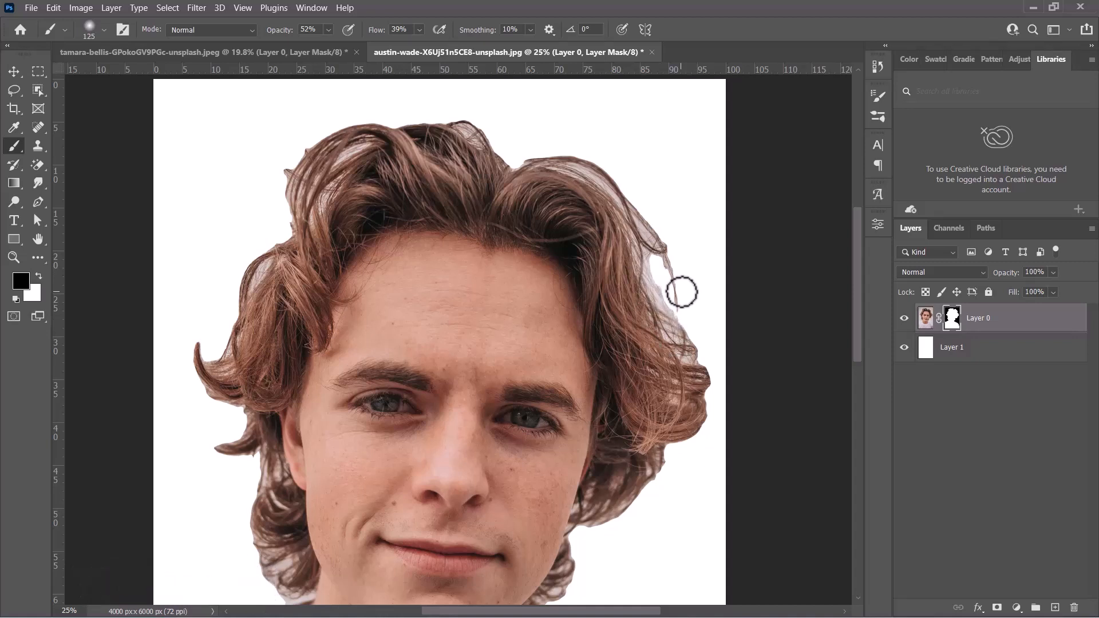
Step: Undo the brush strokes on the man's layer mask while keeping the white fill on the layer beneath
{"action": "key", "text": "ctrl+z"}
{"action": "key", "text": "ctrl+z"}
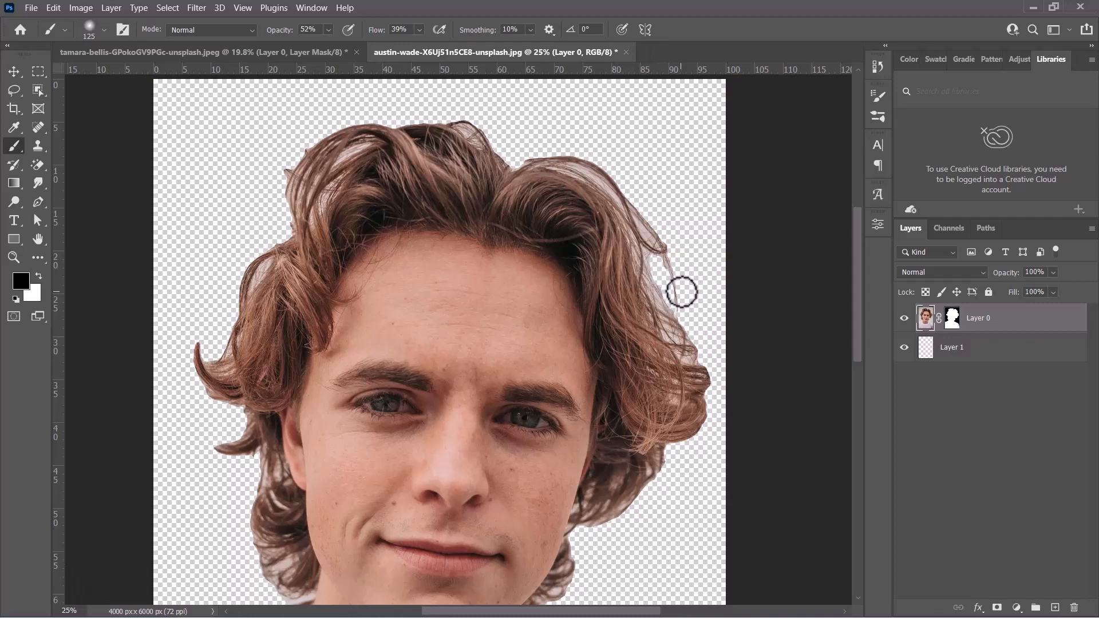
{"action": "key", "text": "ctrl+shift+z"}
{"action": "scroll", "coordinate": [712, 301], "scroll_direction": "down", "scroll_amount": 2}
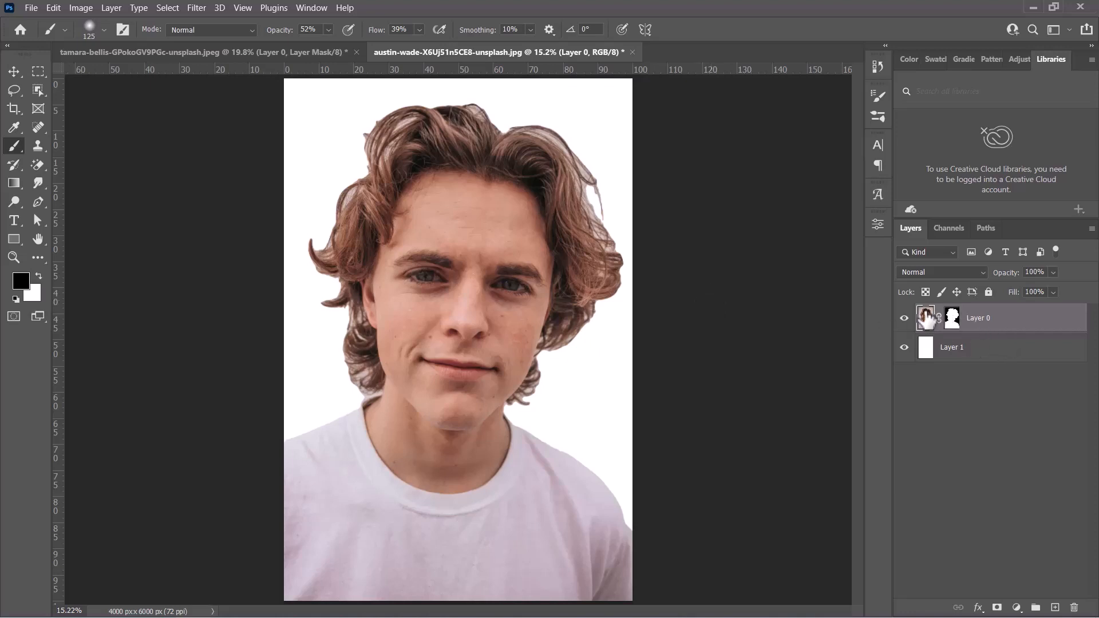
Step: Select the layer mask of the man's cut-out and open it in the Select and Mask workspace
{"action": "left_click", "coordinate": [952, 318]}
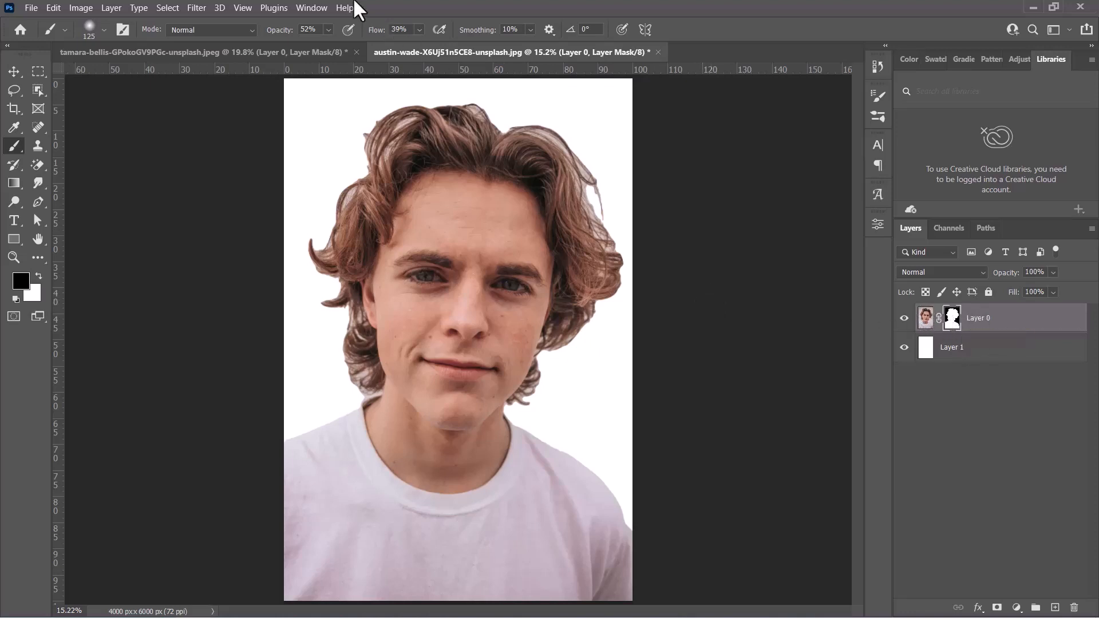
{"action": "left_click", "coordinate": [312, 4]}
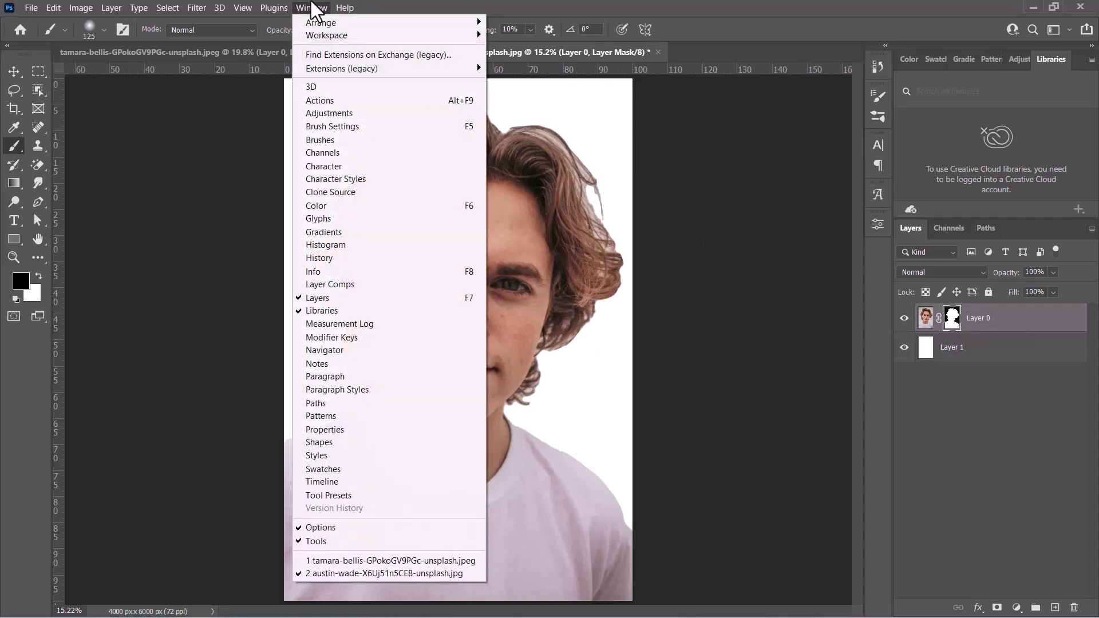
{"action": "left_click", "coordinate": [318, 430]}
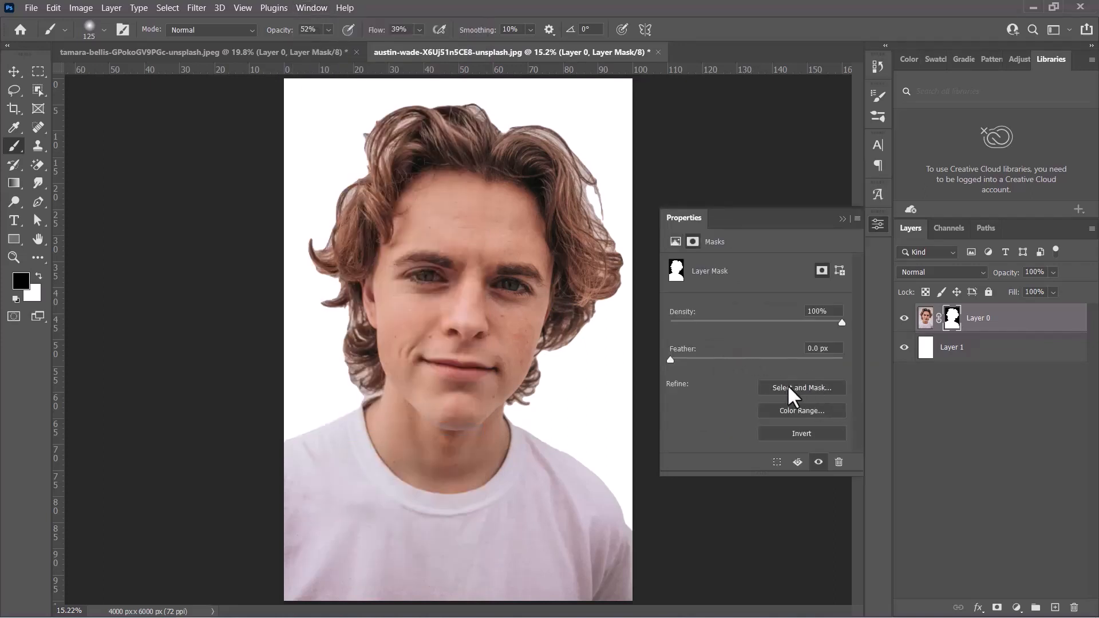
{"action": "left_click", "coordinate": [788, 388]}
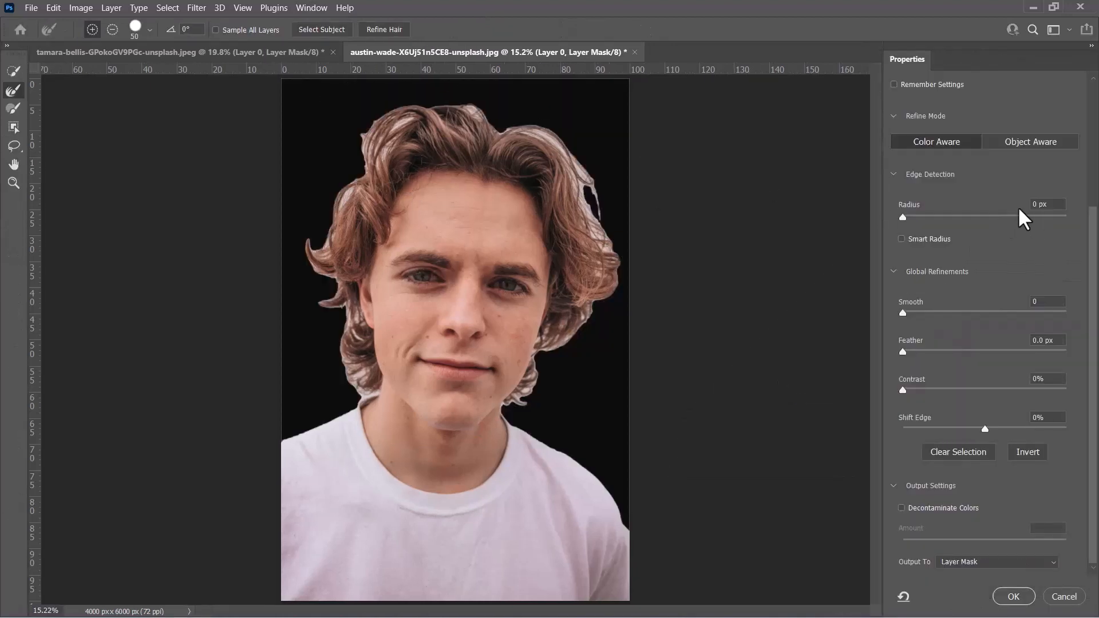
Step: Compare the Overlay and On Black previews, then preview the man's cut-out On Black at 100% opacity
{"action": "scroll", "coordinate": [1006, 277], "scroll_direction": "up", "scroll_amount": 5}
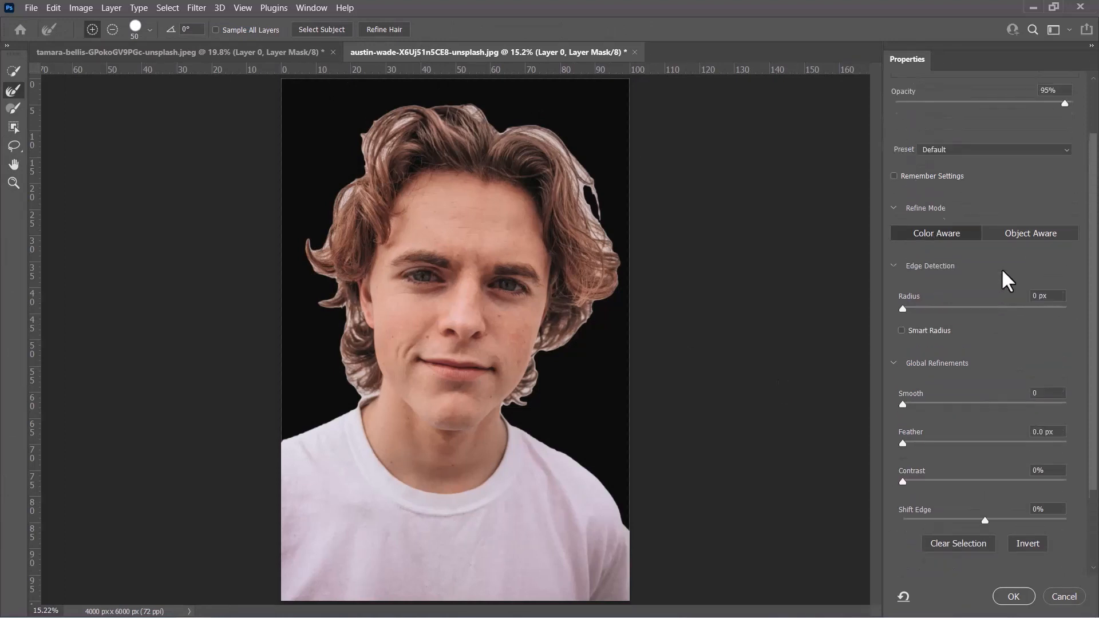
{"action": "left_click", "coordinate": [954, 123]}
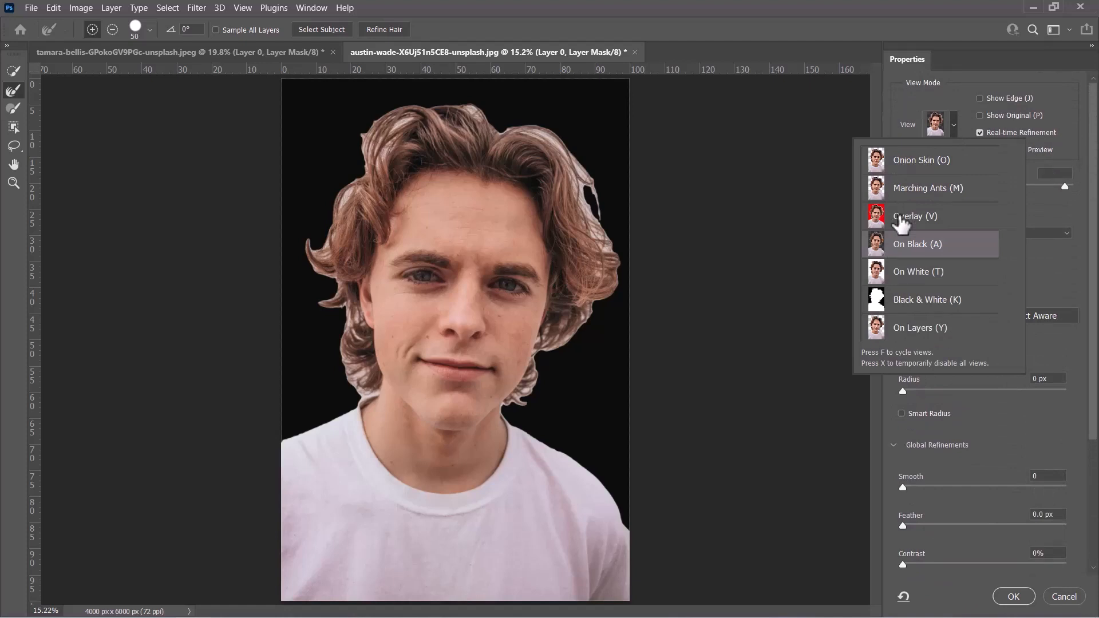
{"action": "key", "text": "v"}
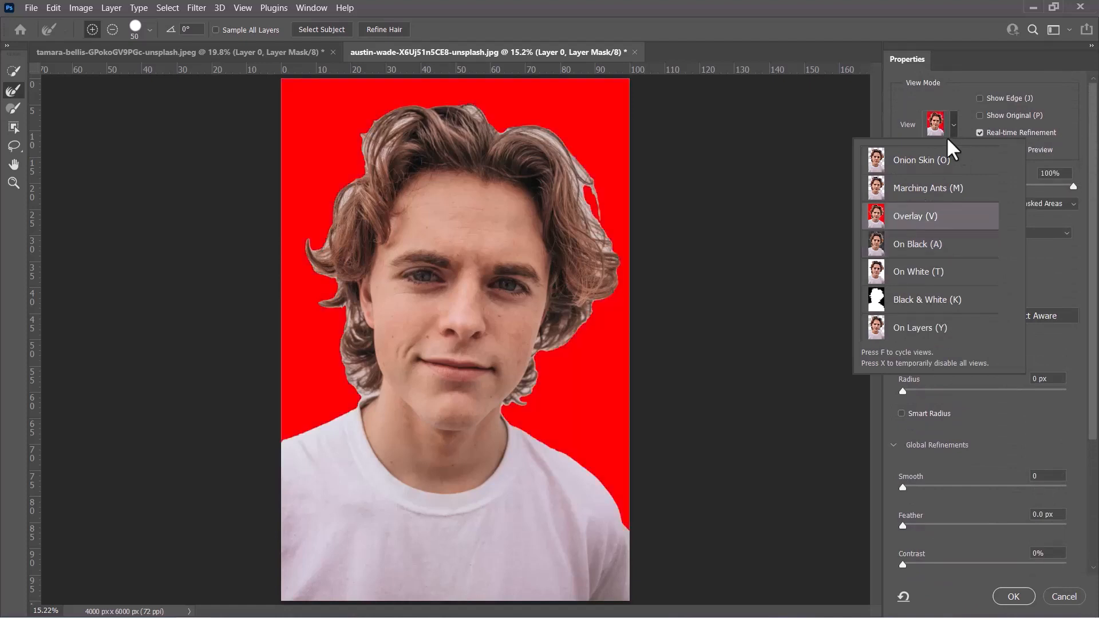
{"action": "left_click", "coordinate": [909, 246]}
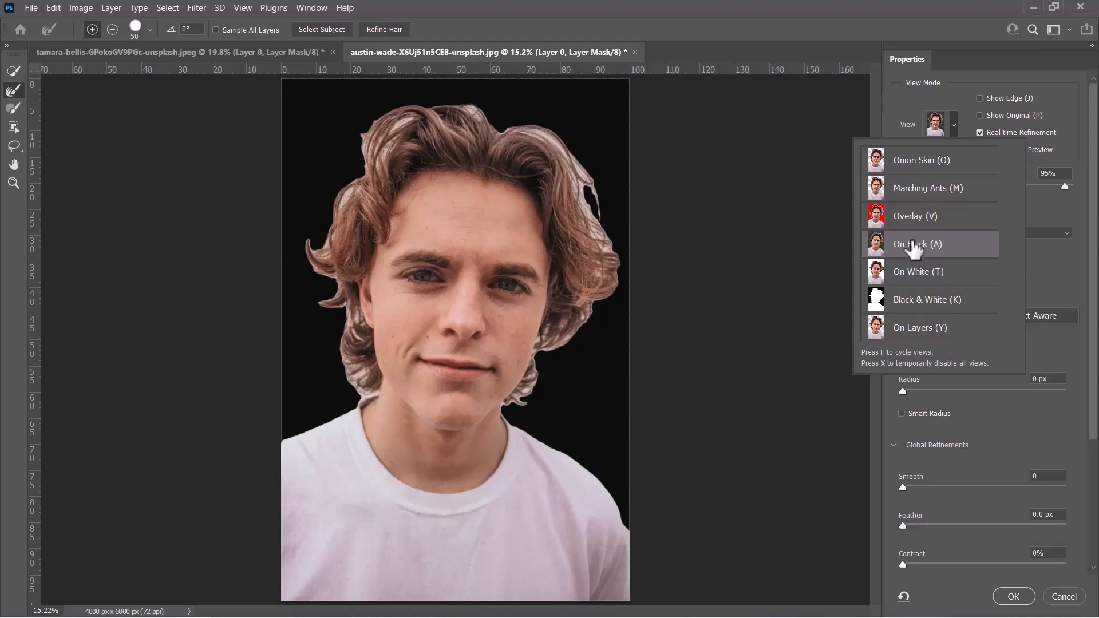
{"action": "left_click", "coordinate": [915, 124]}
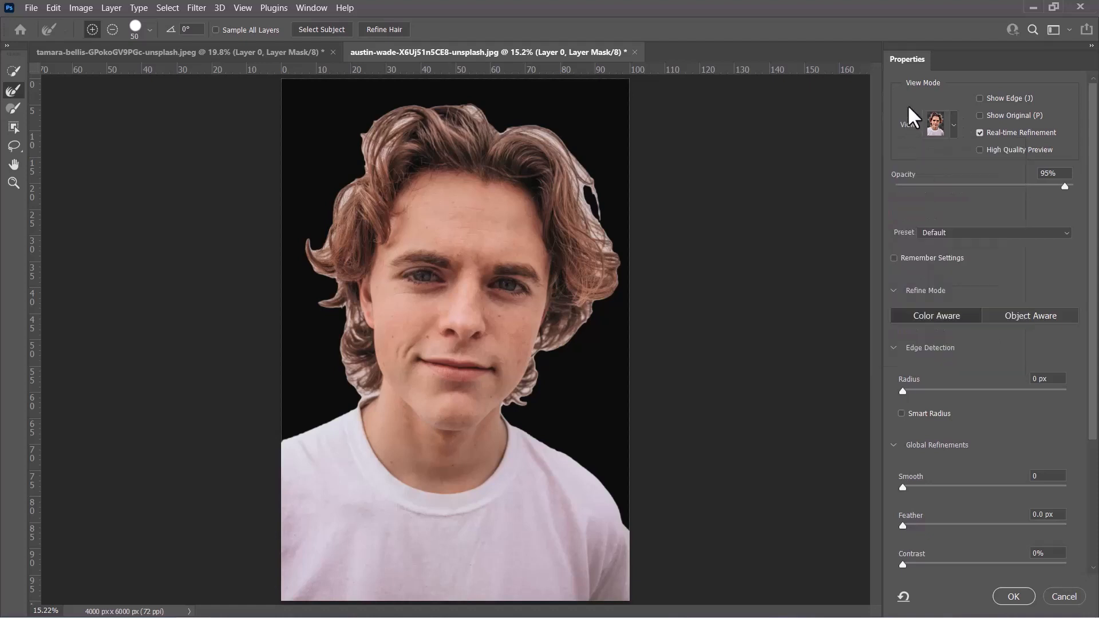
{"action": "left_click", "coordinate": [949, 184]}
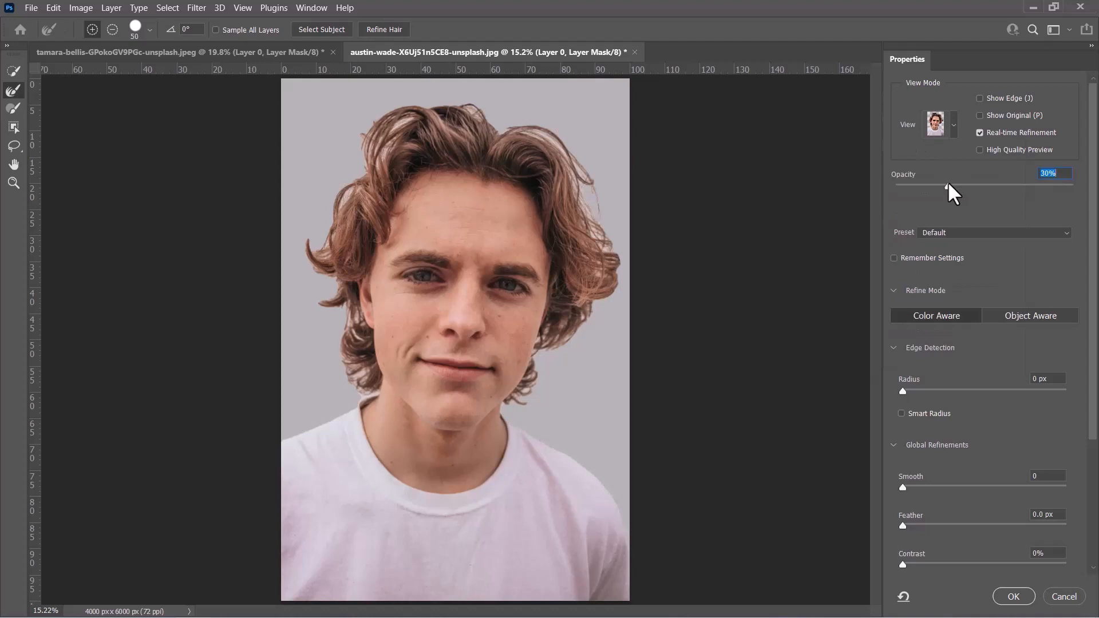
{"action": "left_click", "coordinate": [1075, 184]}
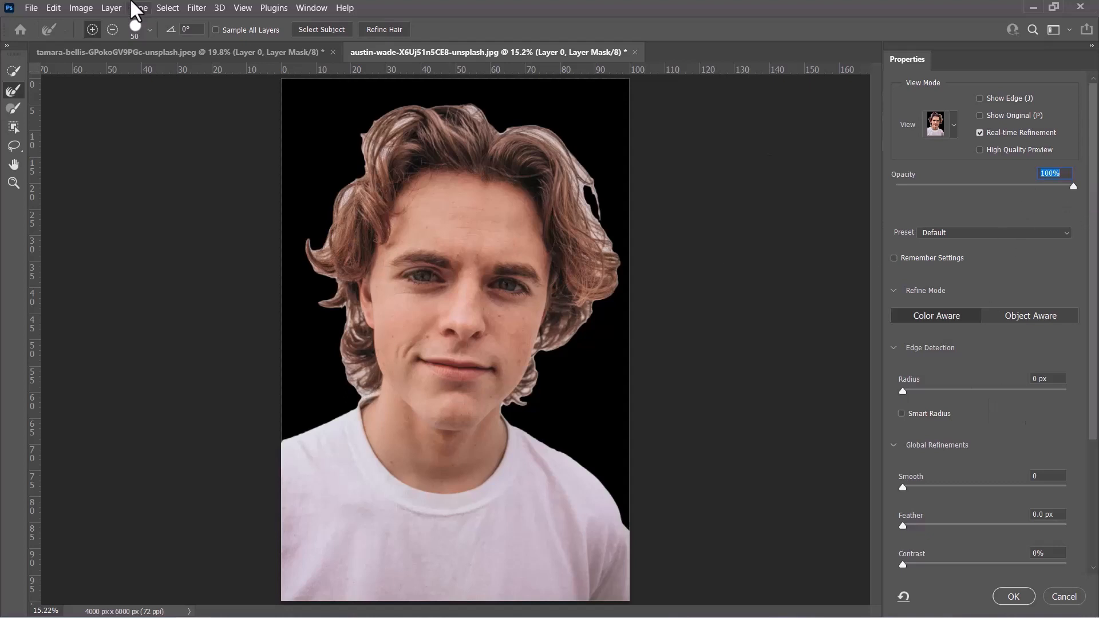
Step: Paint with the Refine Edge Brush around the man's hair outline, over the side curls and crown, enlarging the brush up to 250 px
{"action": "left_click", "coordinate": [11, 93]}
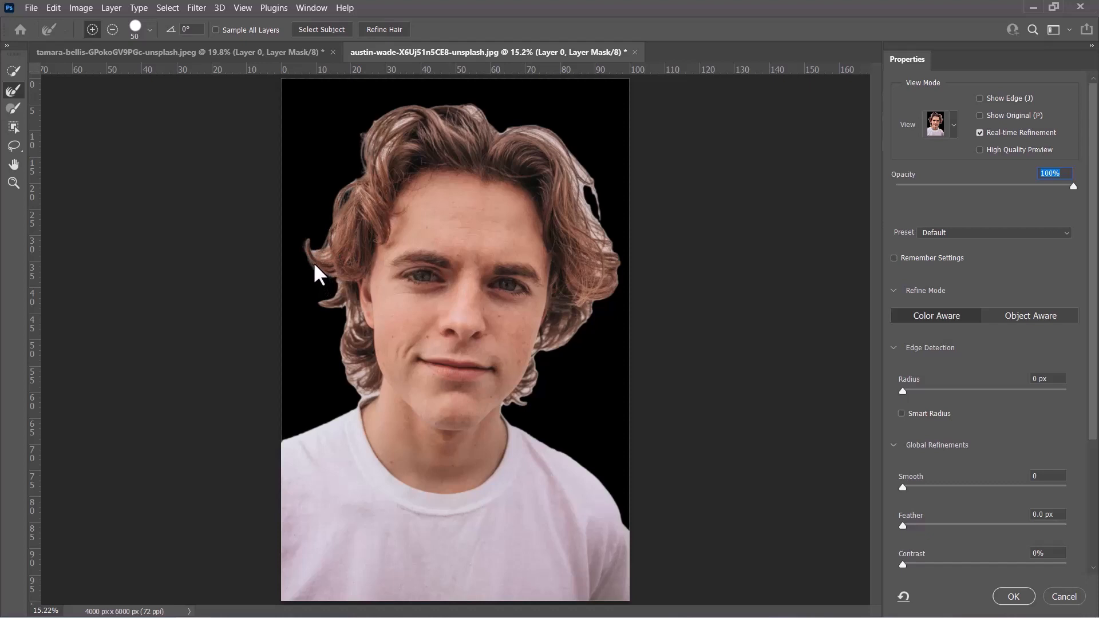
{"action": "left_click_drag", "start_coordinate": [321, 269], "coordinate": [328, 274]}
{"action": "key", "text": "bracketright"}
{"action": "key", "text": "bracketright"}
{"action": "key", "text": "bracketright"}
{"action": "key", "text": "bracketright"}
{"action": "key", "text": "bracketright"}
{"action": "key", "text": "bracketright"}
{"action": "key", "text": "bracketright"}
{"action": "key", "text": "bracketright"}
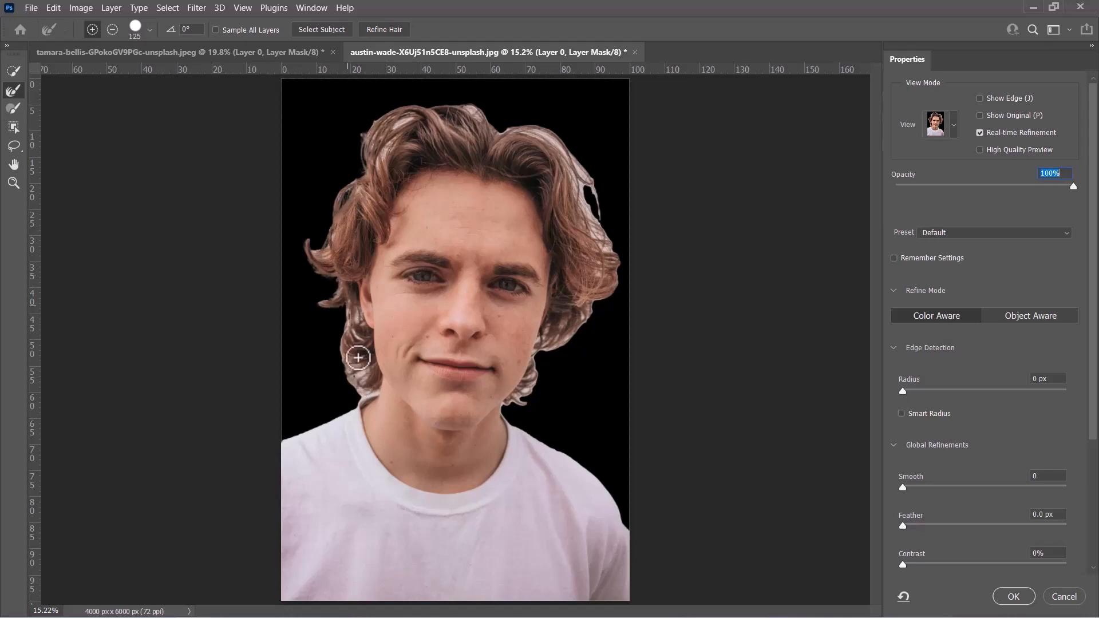
{"action": "mouse_move", "coordinate": [357, 361]}
{"action": "left_mouse_down"}
{"action": "mouse_move", "coordinate": [369, 391]}
{"action": "mouse_move", "coordinate": [359, 335]}
{"action": "mouse_move", "coordinate": [372, 388]}
{"action": "mouse_move", "coordinate": [347, 388]}
{"action": "left_mouse_up"}
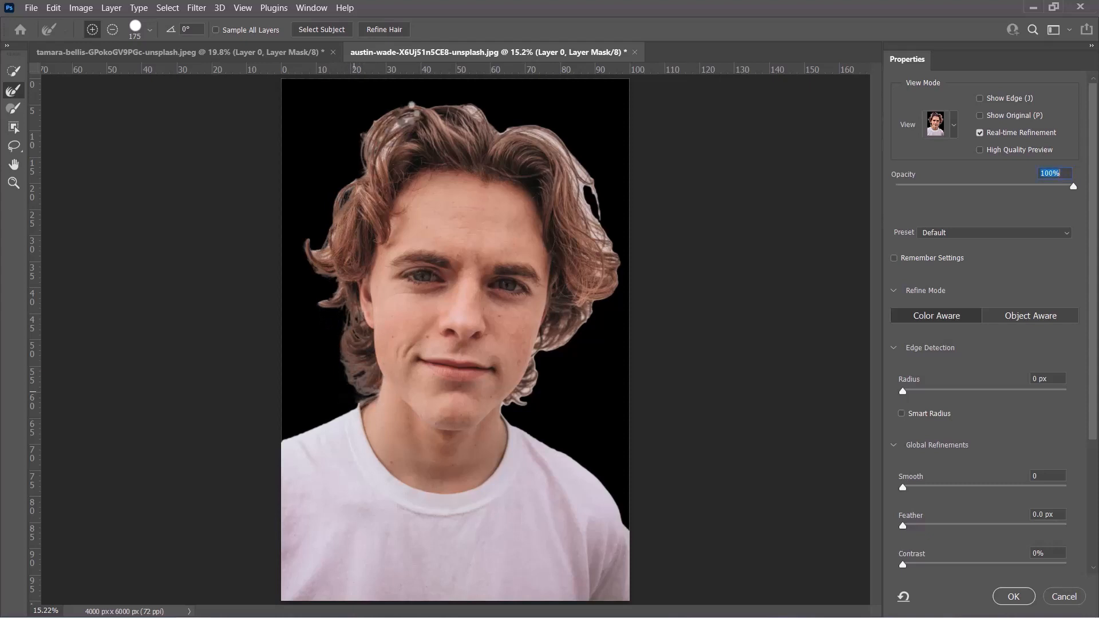
{"action": "mouse_move", "coordinate": [401, 119]}
{"action": "left_mouse_down"}
{"action": "mouse_move", "coordinate": [360, 155]}
{"action": "mouse_move", "coordinate": [477, 113]}
{"action": "mouse_move", "coordinate": [566, 144]}
{"action": "mouse_move", "coordinate": [598, 243]}
{"action": "mouse_move", "coordinate": [583, 160]}
{"action": "mouse_move", "coordinate": [606, 274]}
{"action": "mouse_move", "coordinate": [555, 346]}
{"action": "mouse_move", "coordinate": [603, 298]}
{"action": "mouse_move", "coordinate": [594, 260]}
{"action": "mouse_move", "coordinate": [607, 280]}
{"action": "left_mouse_up"}
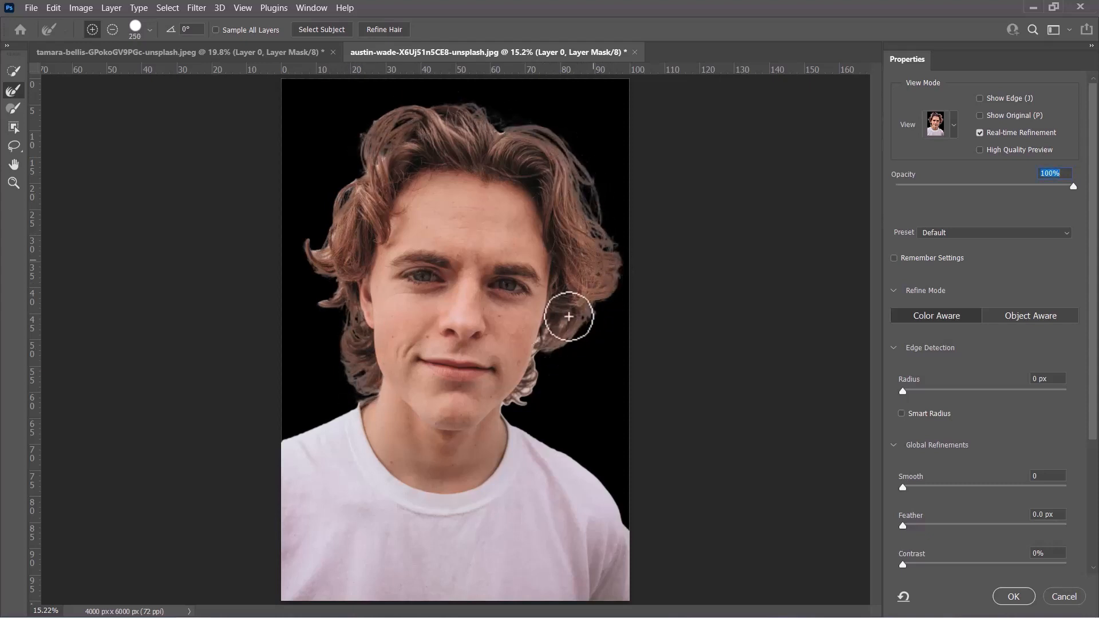
Step: Reduce the Refine Edge Brush to 80 px and touch up the remaining hair fringes beside the neck, at the side curls and at the parting
{"action": "key", "text": "bracketleft"}
{"action": "key", "text": "bracketleft"}
{"action": "key", "text": "bracketleft"}
{"action": "key", "text": "bracketleft"}
{"action": "key", "text": "bracketleft"}
{"action": "mouse_move", "coordinate": [508, 402]}
{"action": "left_mouse_down"}
{"action": "mouse_move", "coordinate": [527, 387]}
{"action": "mouse_move", "coordinate": [520, 400]}
{"action": "left_mouse_up"}
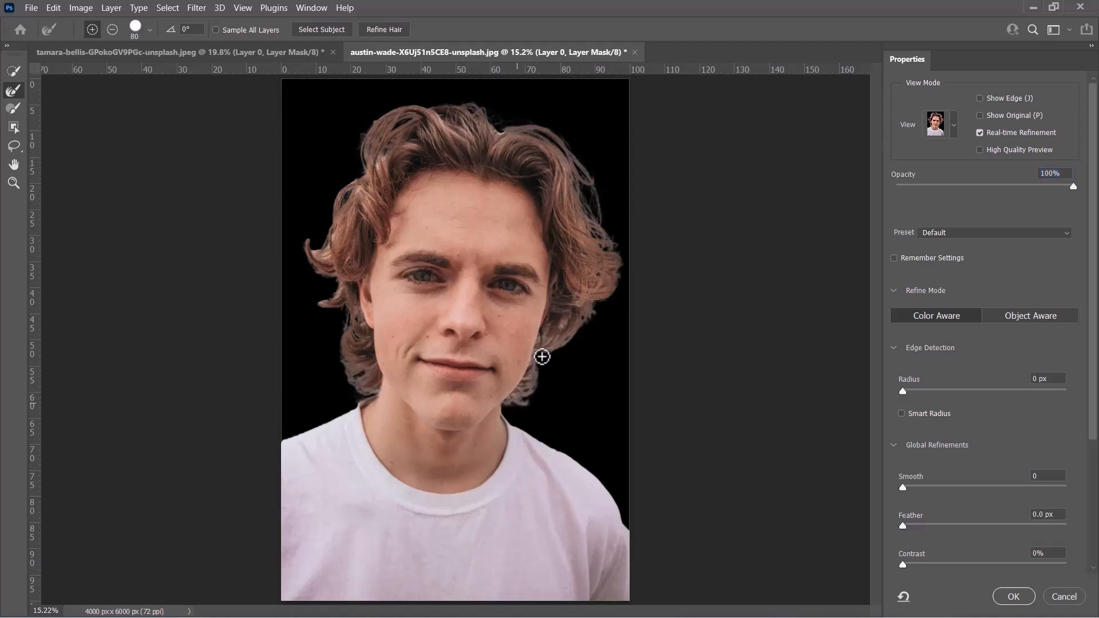
{"action": "left_click_drag", "start_coordinate": [374, 155], "coordinate": [386, 150]}
{"action": "left_click_drag", "start_coordinate": [315, 253], "coordinate": [322, 266]}
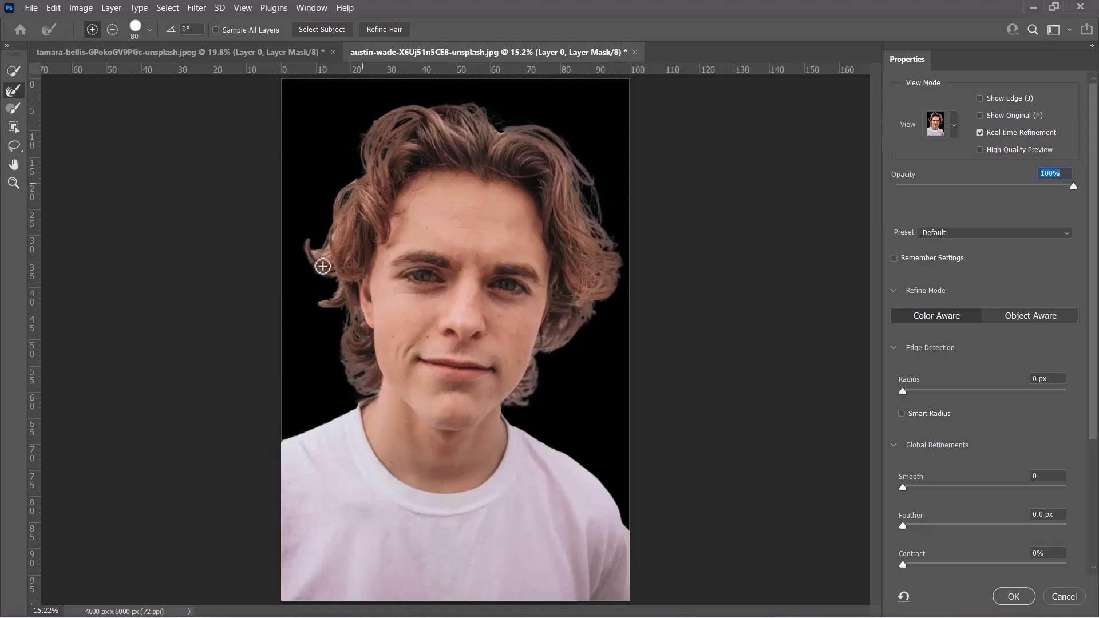
{"action": "left_click_drag", "start_coordinate": [506, 138], "coordinate": [502, 134]}
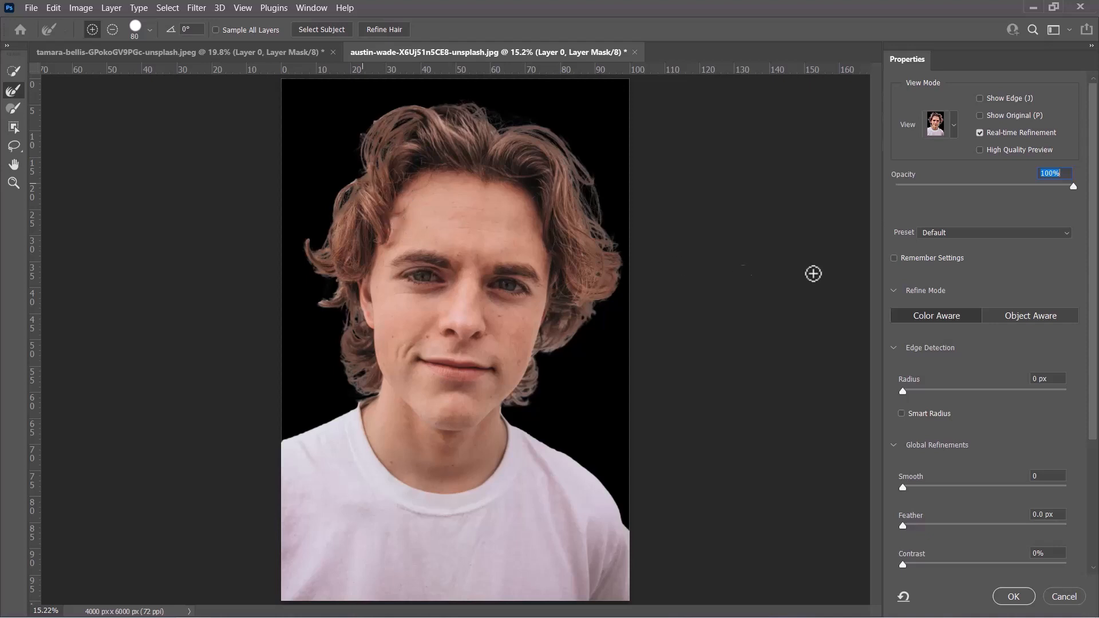
Step: Set the edge detection radius to 1 px and the Smooth refinement to 4 for the man's mask
{"action": "scroll", "coordinate": [991, 301], "scroll_direction": "down", "scroll_amount": 3}
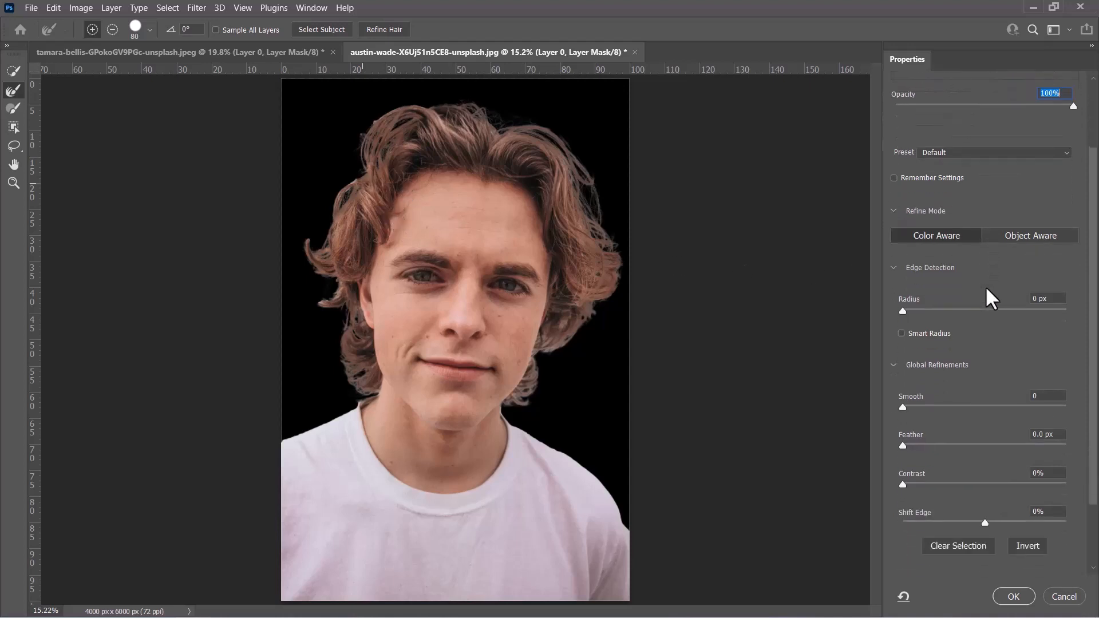
{"action": "scroll", "coordinate": [991, 299], "scroll_direction": "down", "scroll_amount": 2}
{"action": "left_click", "coordinate": [903, 265]}
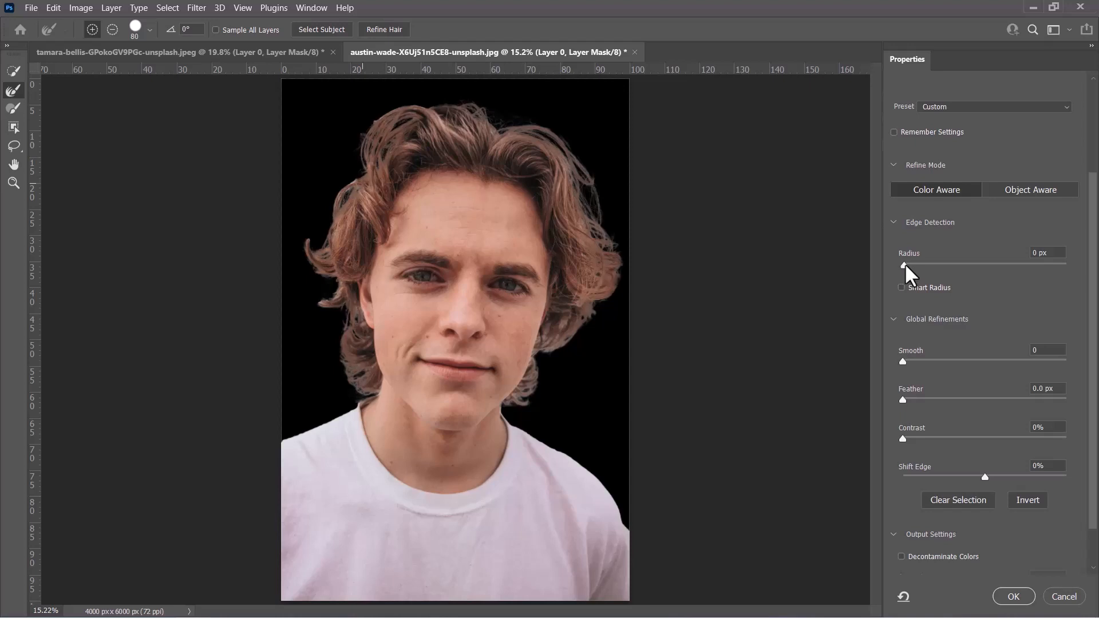
{"action": "left_click", "coordinate": [905, 266]}
{"action": "left_click_drag", "start_coordinate": [906, 264], "coordinate": [910, 265]}
{"action": "scroll", "coordinate": [968, 275], "scroll_direction": "down", "scroll_amount": 2}
{"action": "scroll", "coordinate": [971, 284], "scroll_direction": "down", "scroll_amount": 1}
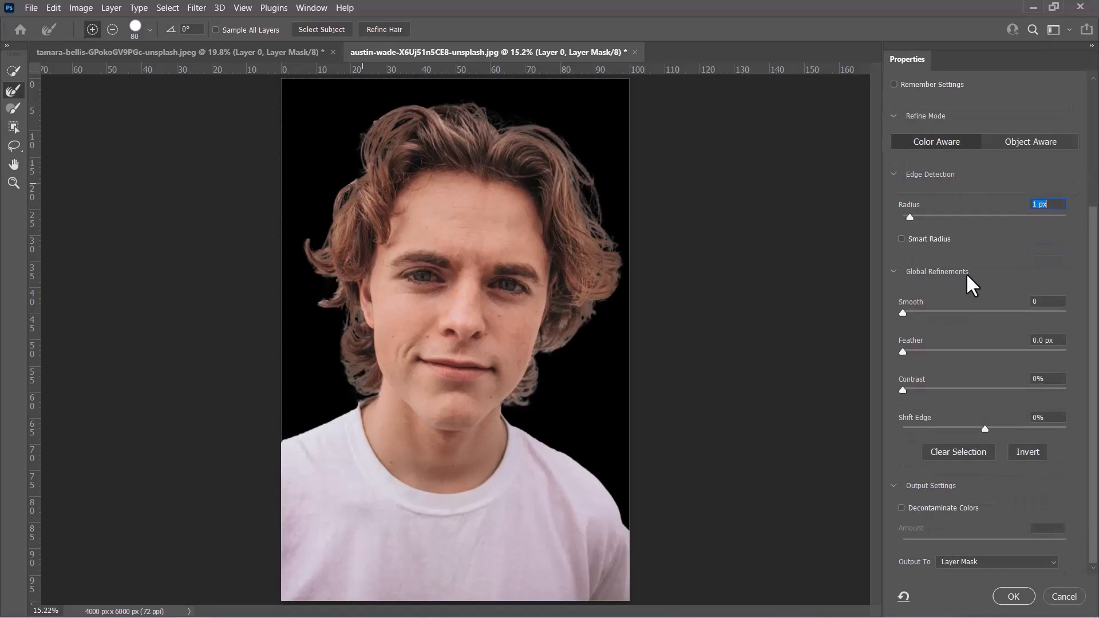
{"action": "left_click", "coordinate": [909, 311]}
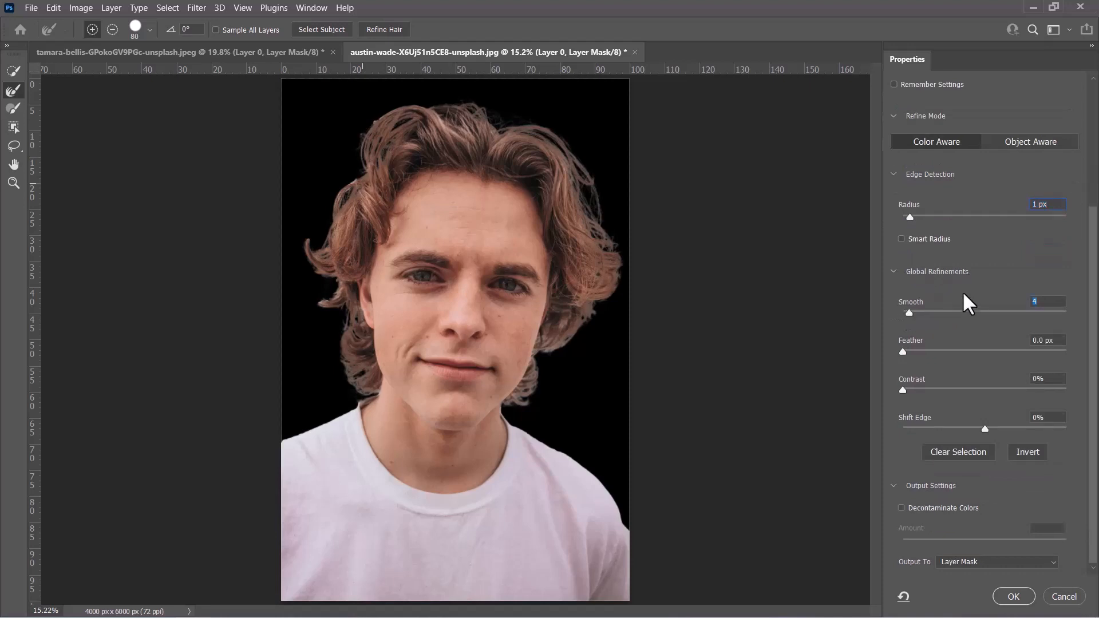
Step: Decontaminate the edge colors by 20%, apply the refinement as a new layer with layer mask, and collapse the mask properties
{"action": "left_click", "coordinate": [902, 509]}
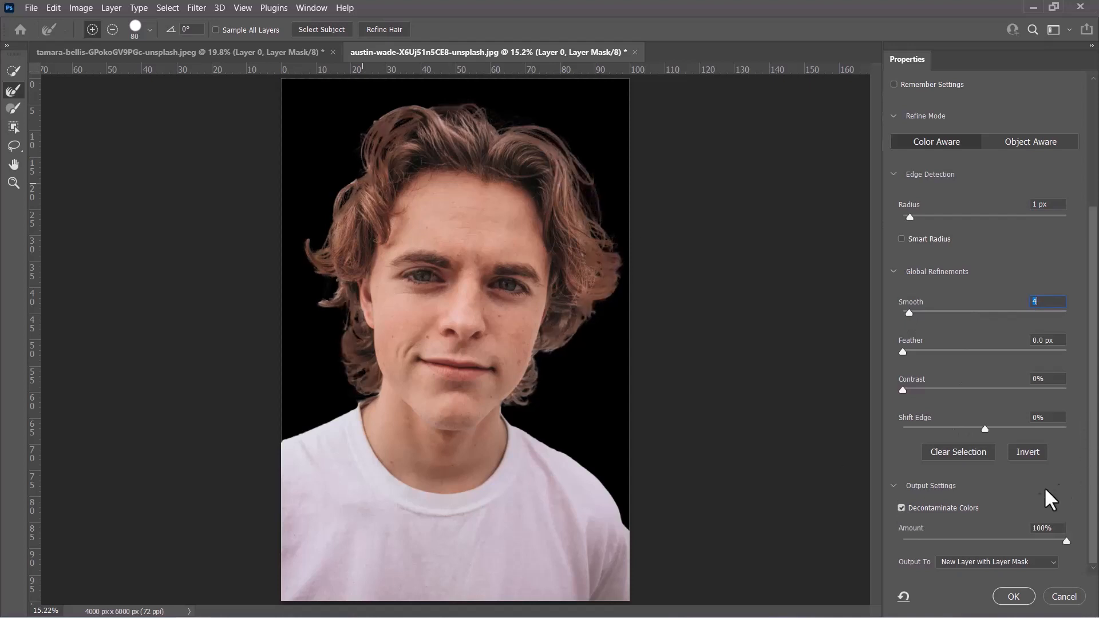
{"action": "left_click", "coordinate": [985, 541]}
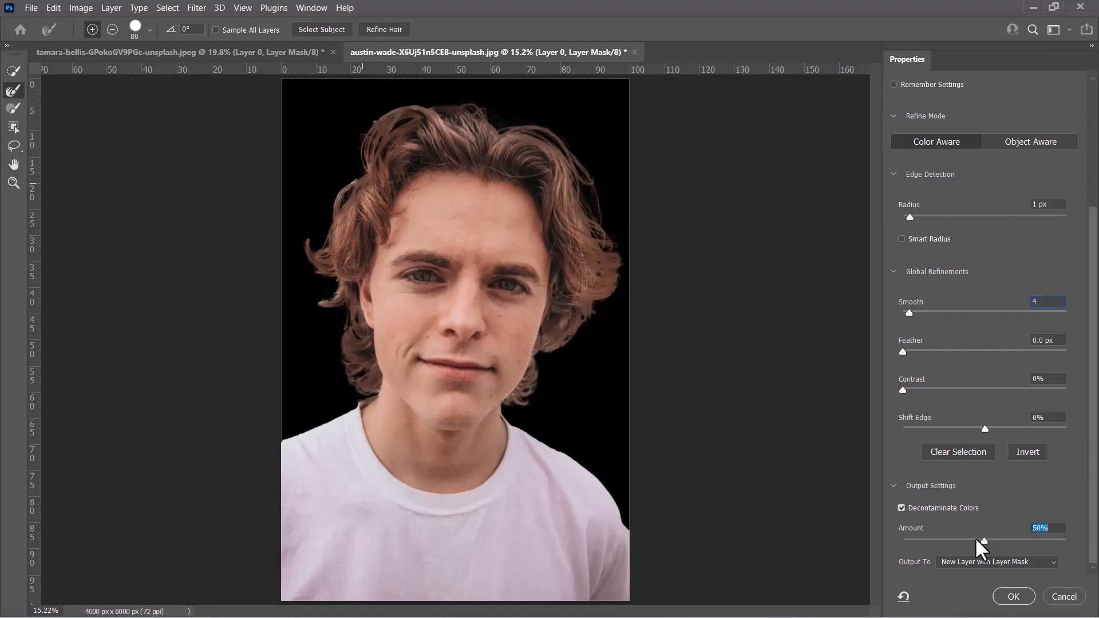
{"action": "left_click_drag", "start_coordinate": [977, 540], "coordinate": [1023, 541]}
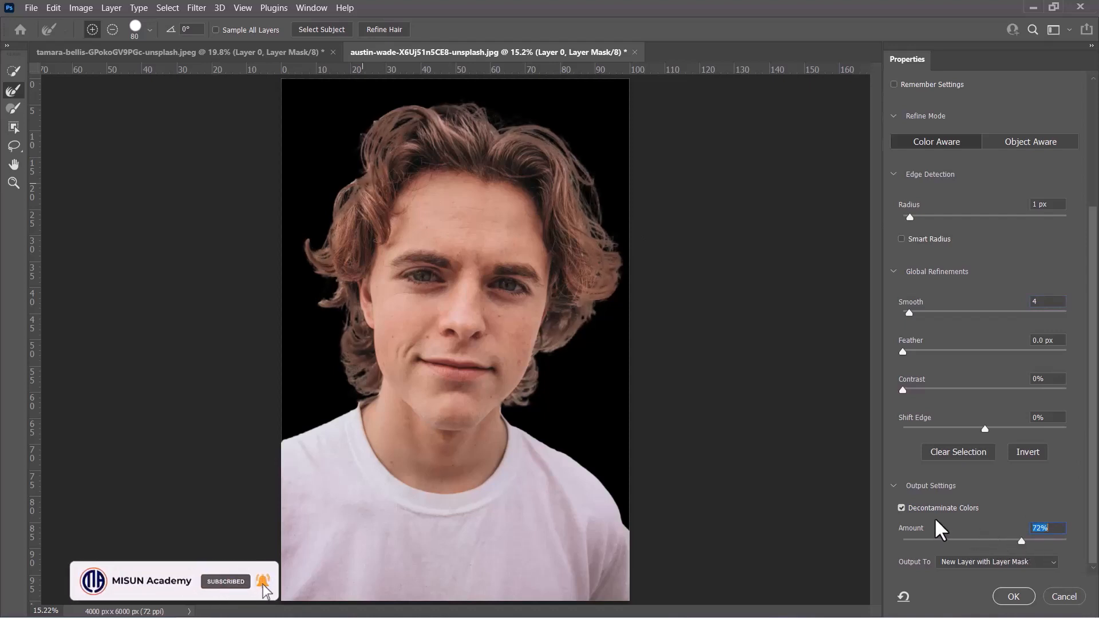
{"action": "left_click", "coordinate": [936, 541]}
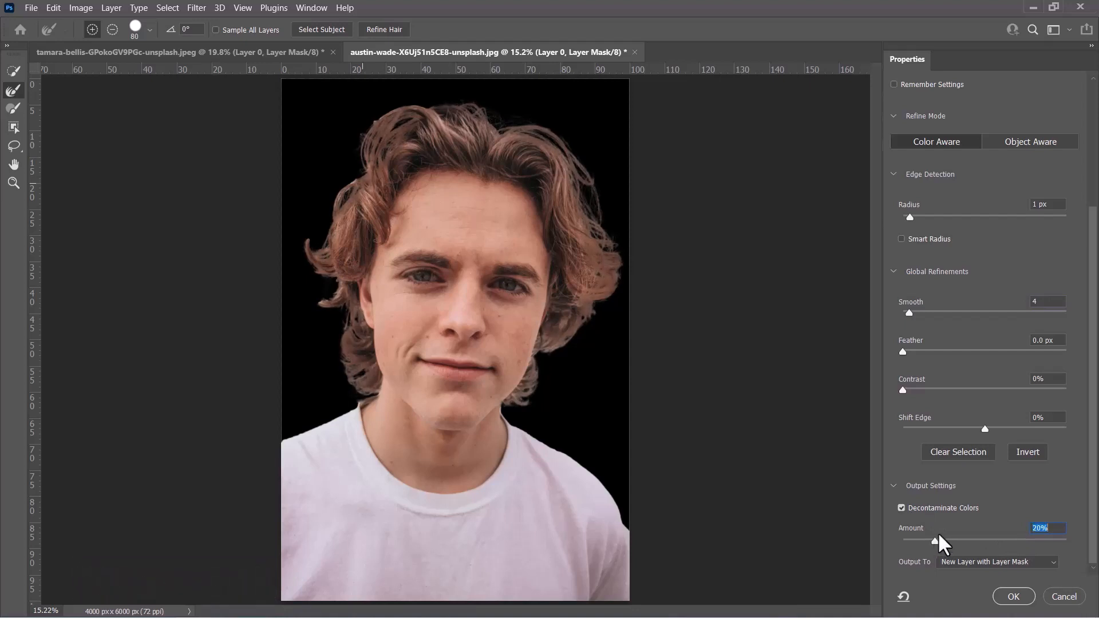
{"action": "left_click", "coordinate": [1014, 597]}
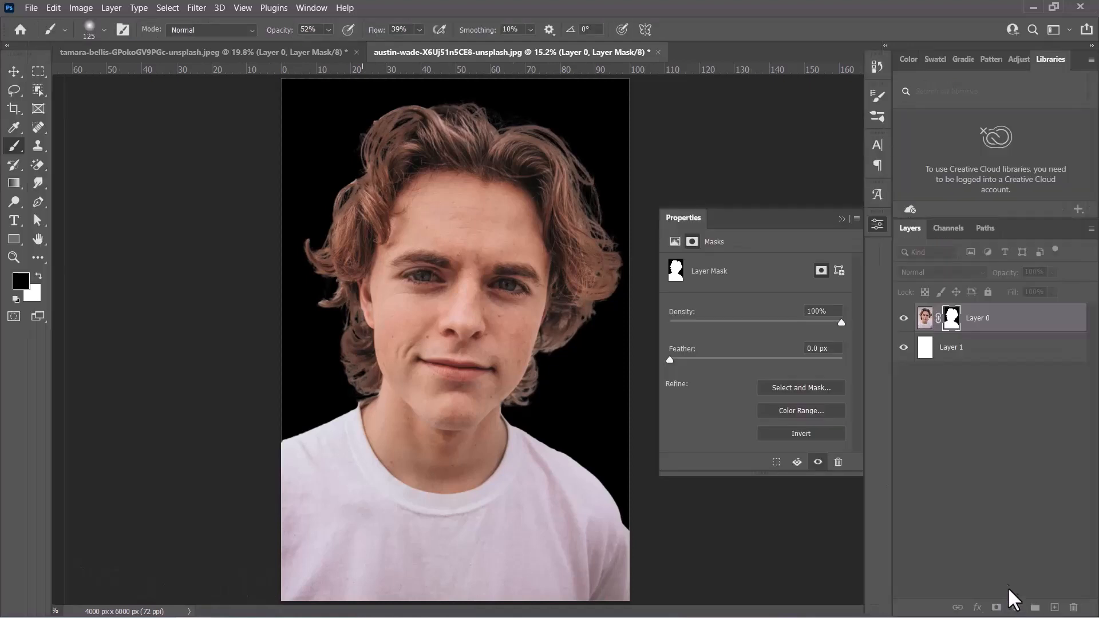
{"action": "left_click", "coordinate": [842, 218]}
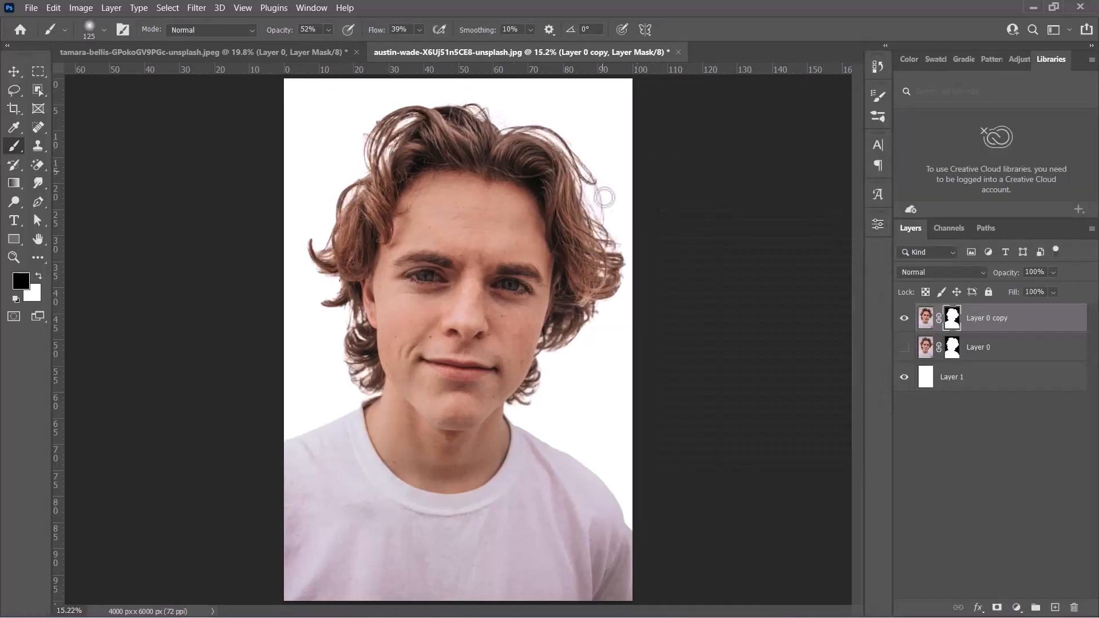